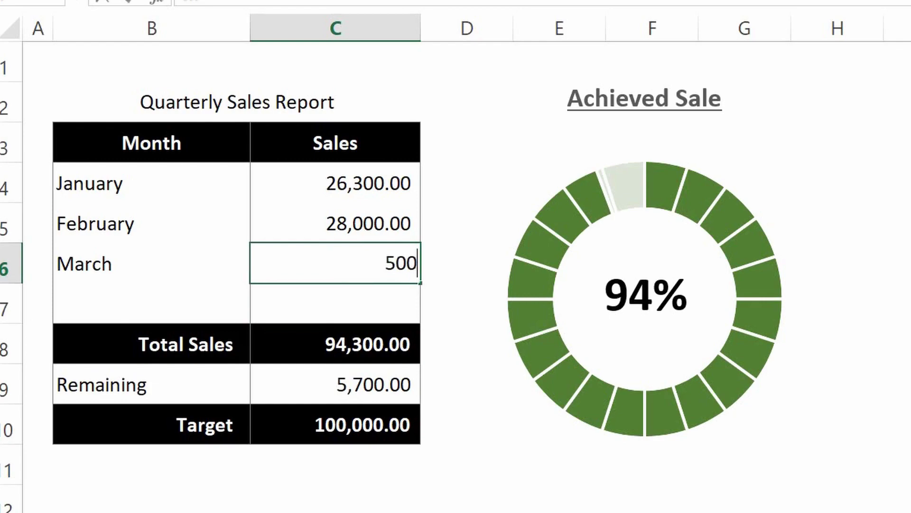
key("Return")
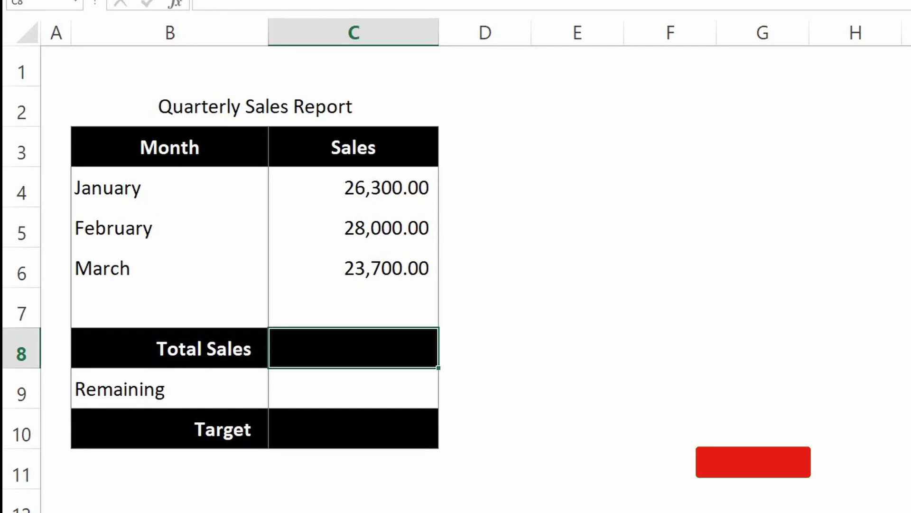
Total the monthly sales in C8 with AutoSum and enter 100000 as the Target in C10.
key("alt+equal")
key("Return")
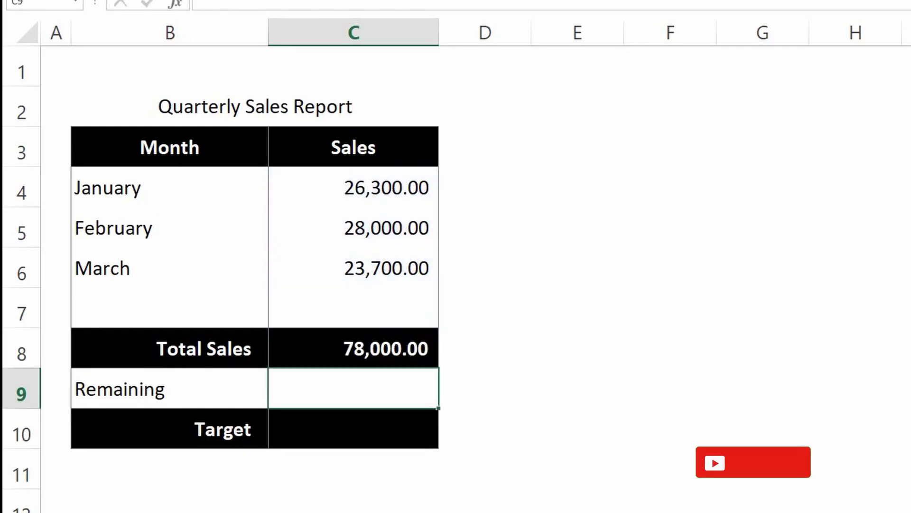
key("Down")
type("100,0")
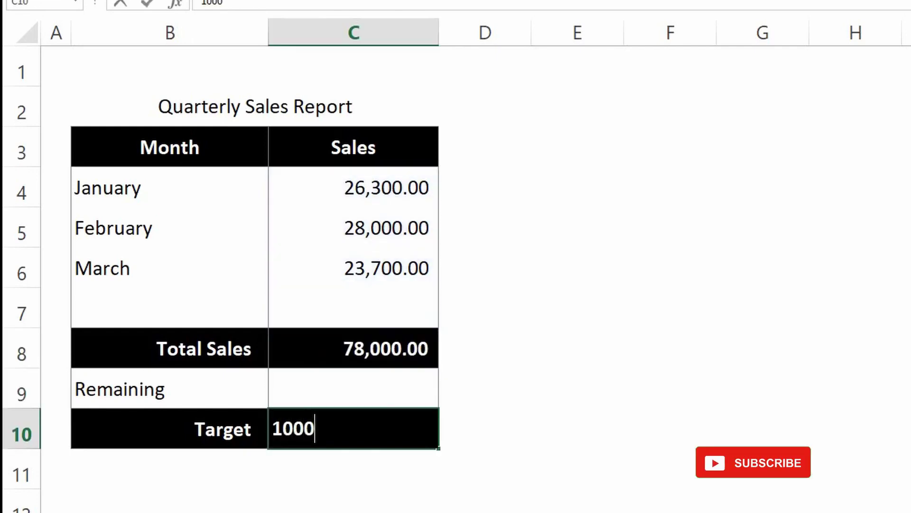
type("00")
key("Return")
Calculate the Remaining amount in C9 with the formula =C10-C8.
key("Up")
key("Up")
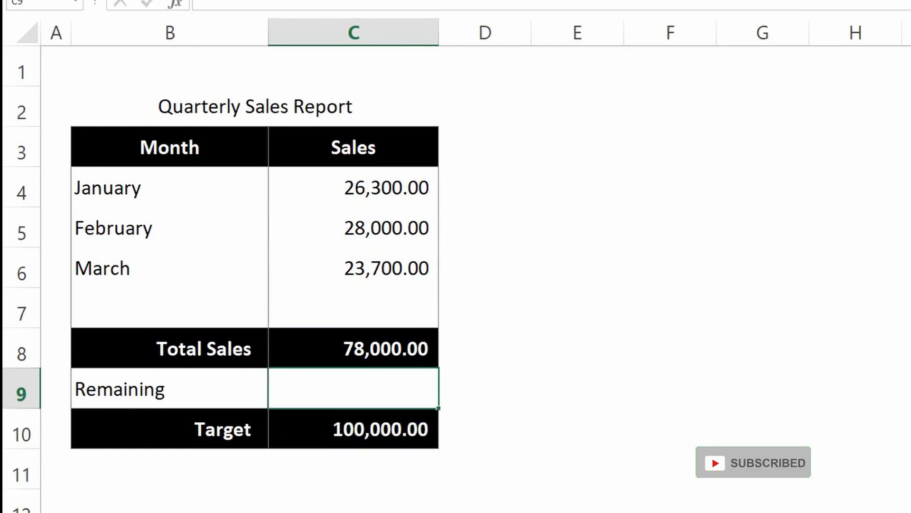
type("=")
key("Down")
type("-")
key("Up")
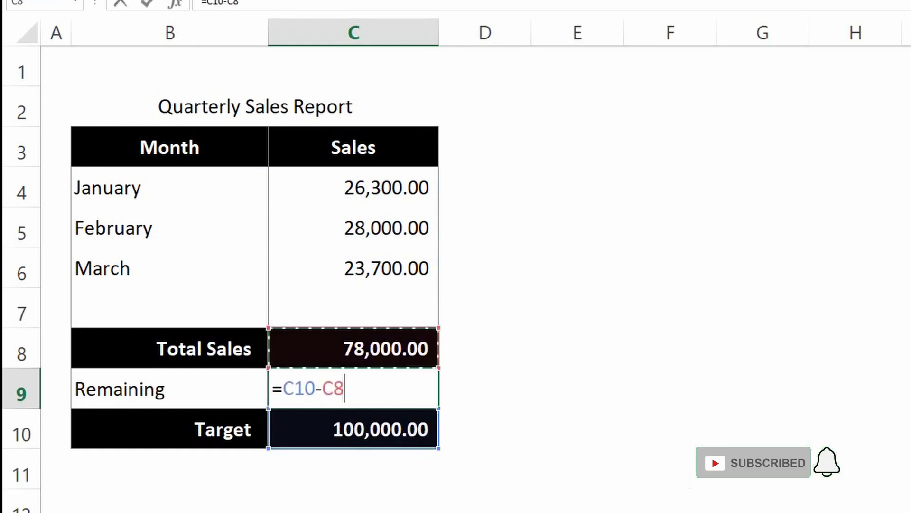
key("Return")
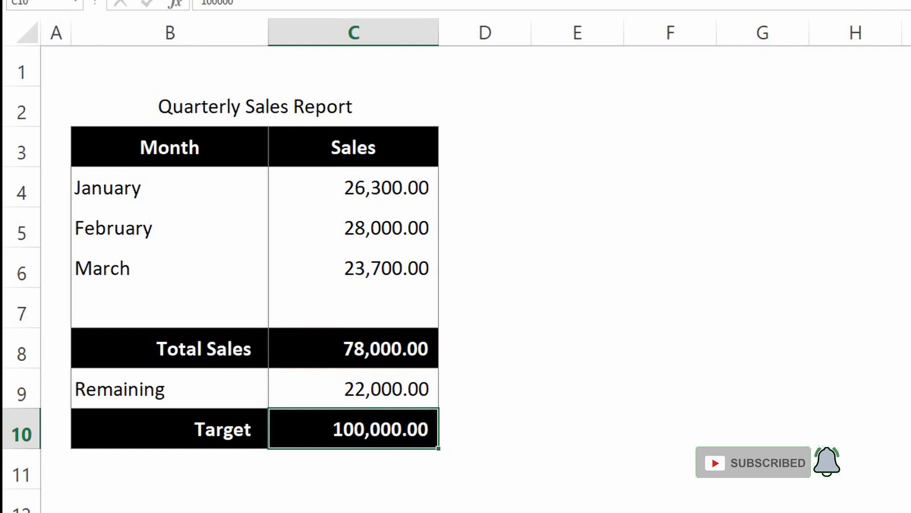
Apply the Percentage number format to the empty cells D8:D9 beside Total Sales and Remaining.
key("Right")
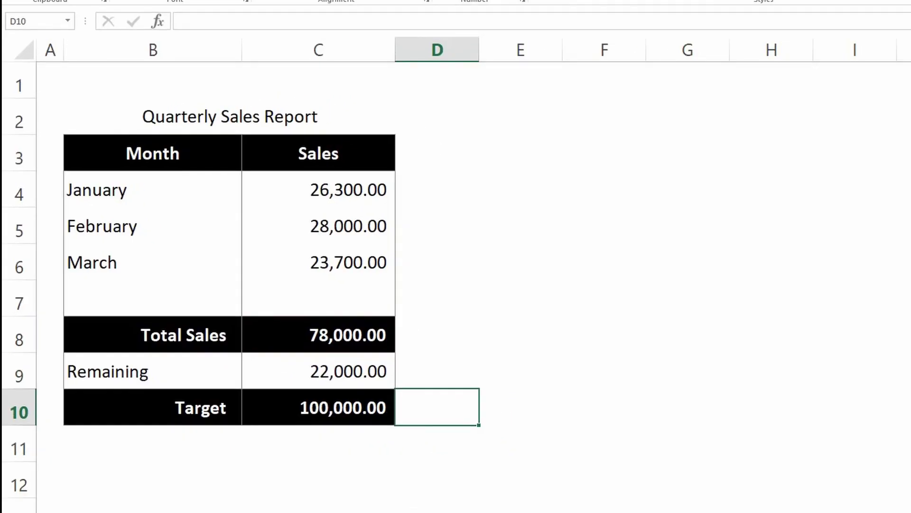
key("Up")
key("Up")
key("shift+Down")
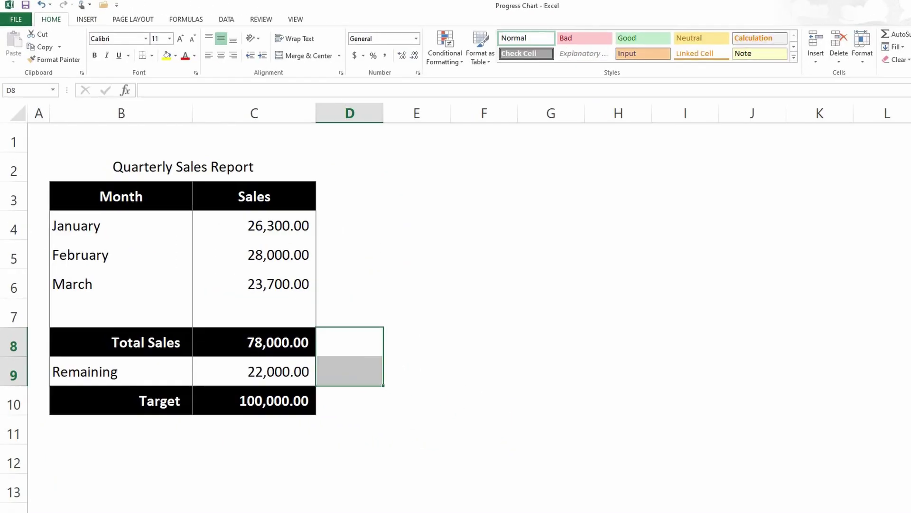
key("alt+h")
key("n")
key("Down")
key("Down")
key("Down")
key("Down")
key("Down")
key("Down")
key("Down")
key("Down")
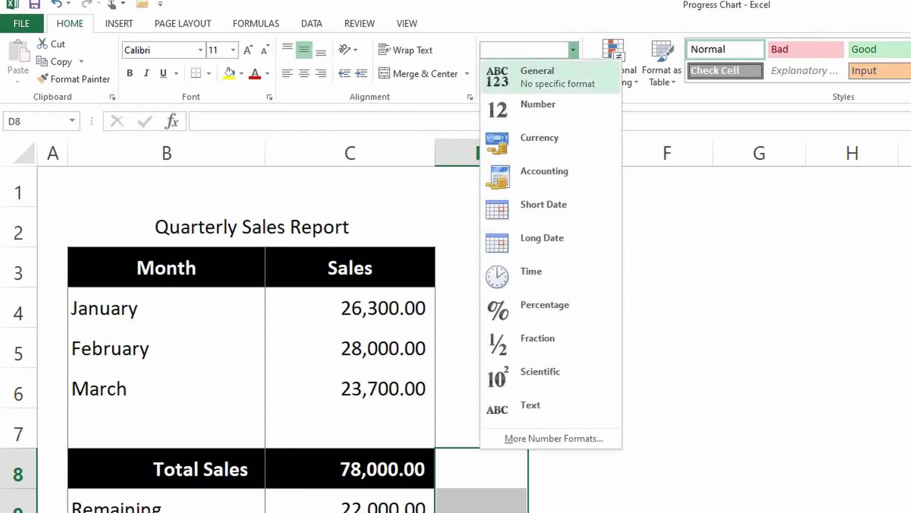
key("Return")
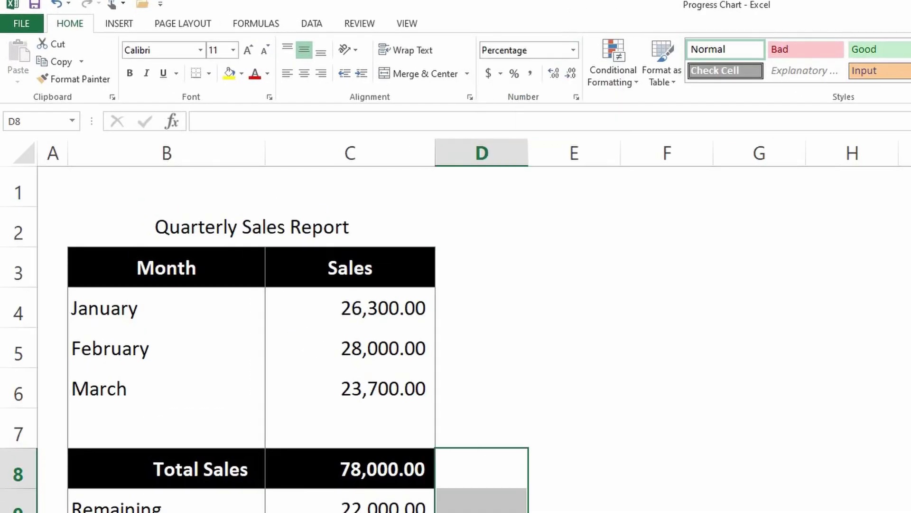
Calculate the achieved share of the target in D8 with the formula =C8/C10.
left_click(482, 468)
key("F2")
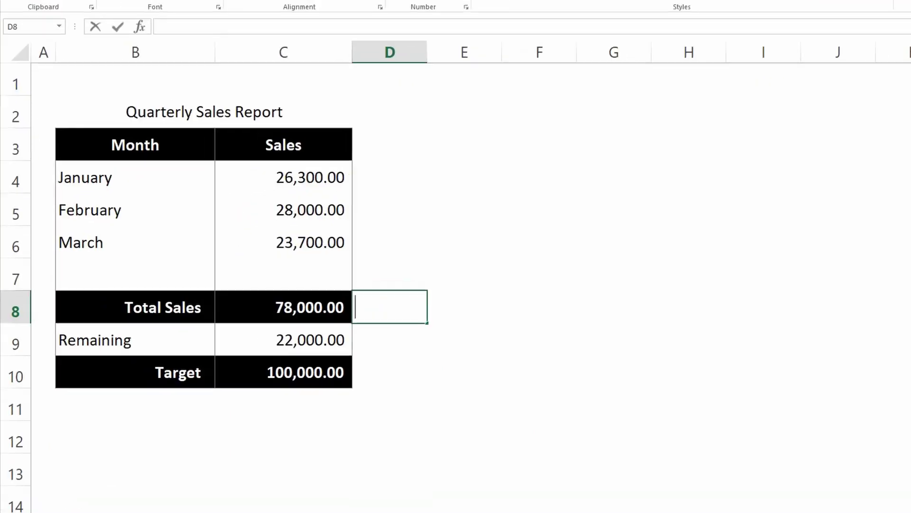
type("=")
key("Left")
type("/")
key("Left")
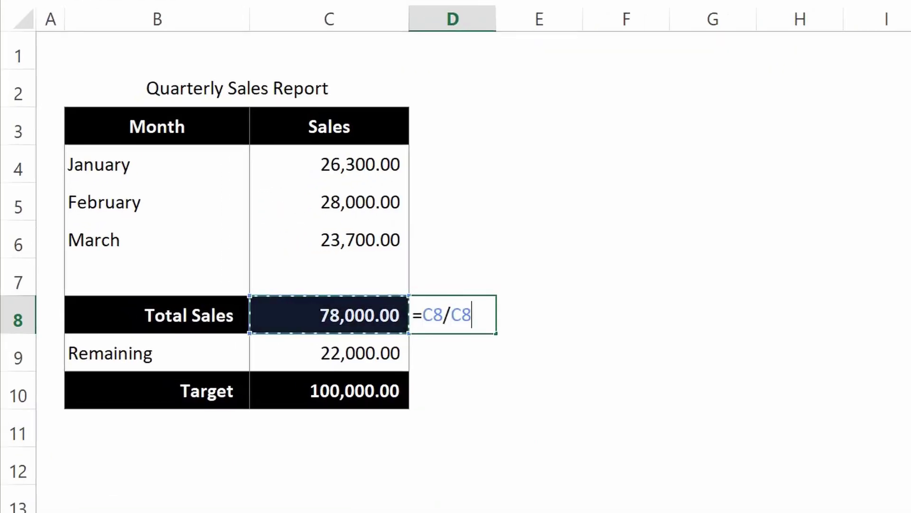
key("Down")
key("Down")
key("Return")
Calculate the remaining share of the target in D9 with the formula =C9/C10.
type("=")
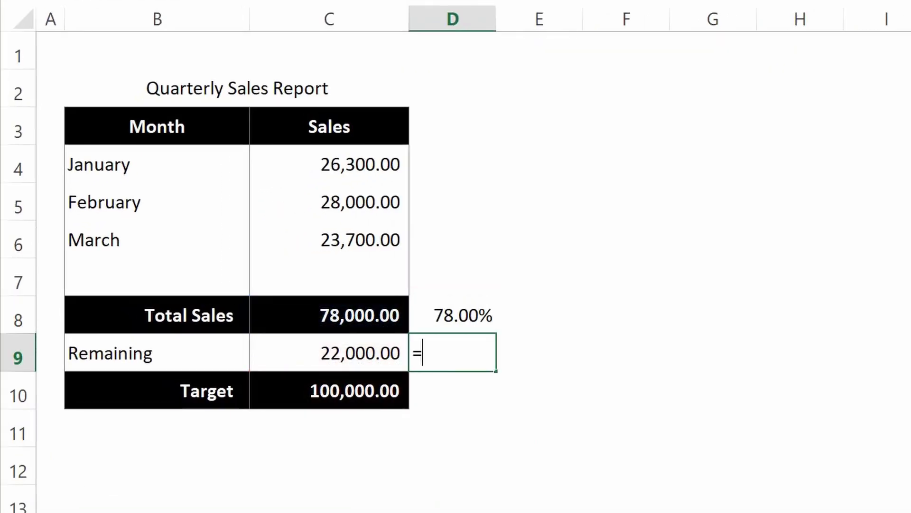
key("Left")
type("/")
key("Left")
key("Down")
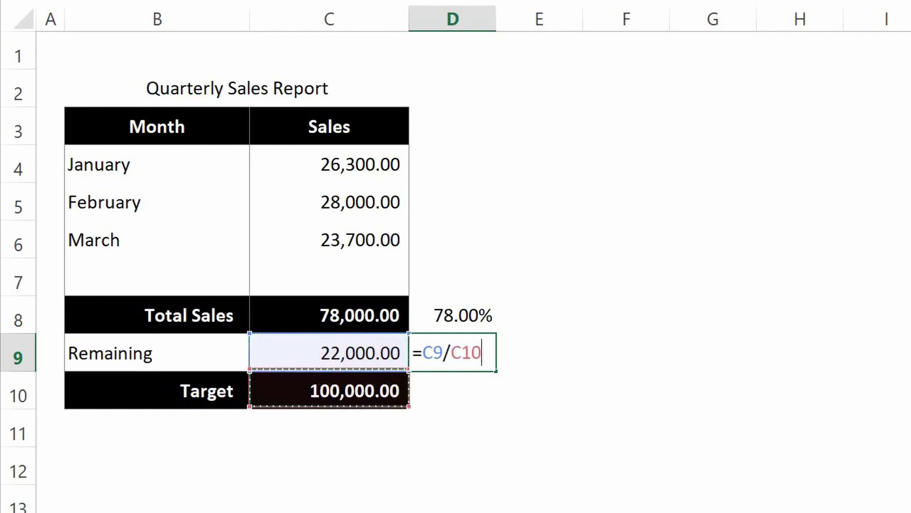
key("Return")
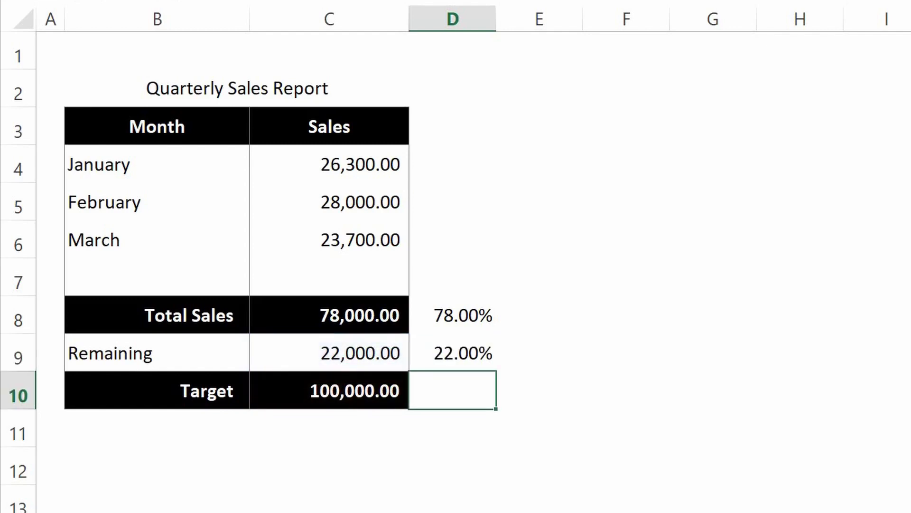
Try March sales of 65000 in C6 to test totals above the target, and undo the entry.
left_click(329, 239)
type("65000")
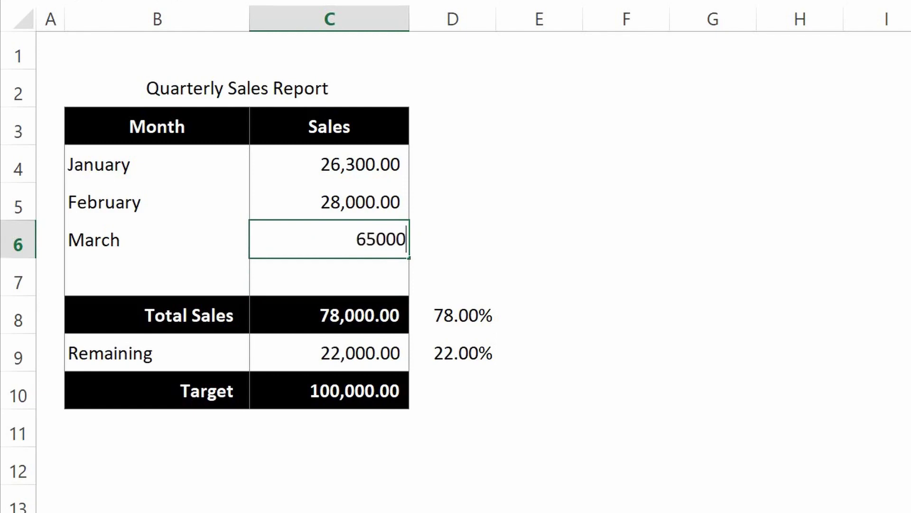
key("Return")
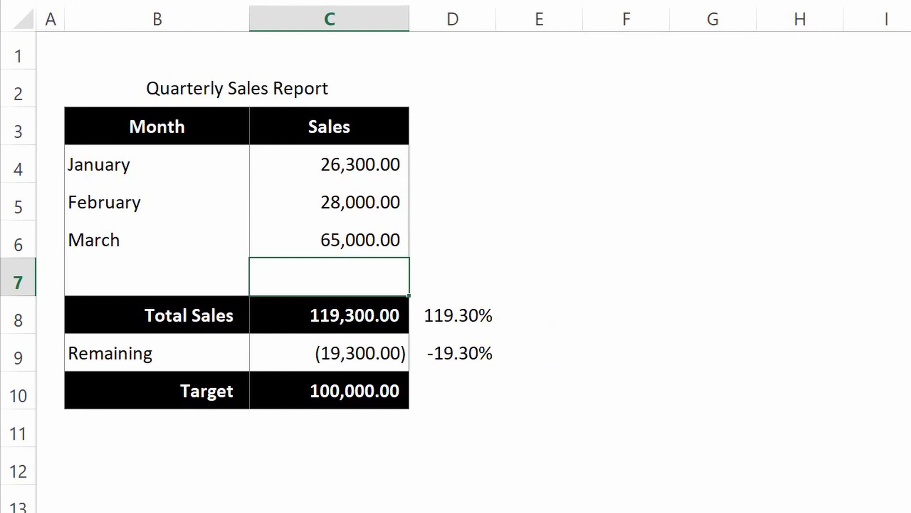
key("ctrl+z")
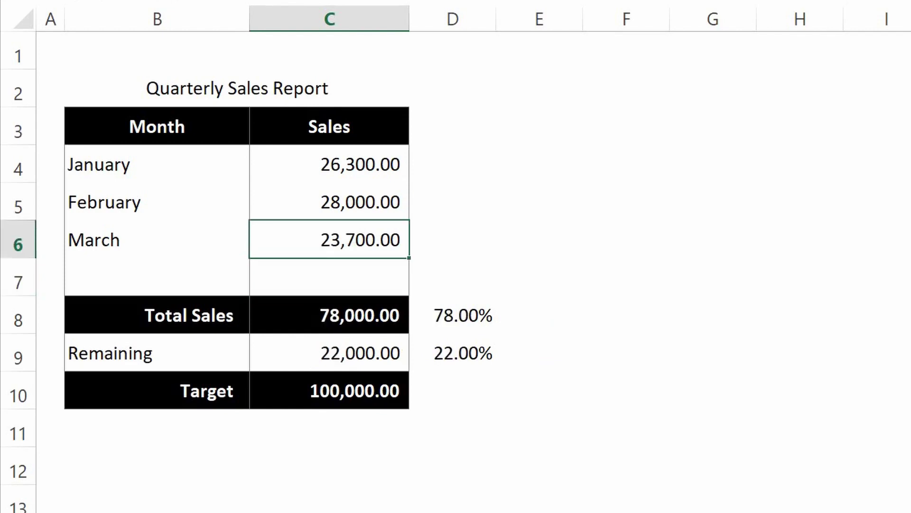
Replace the remaining percentage formula in D9 with =MAX(100%,D8)-D8.
left_click(453, 352)
type("=max")
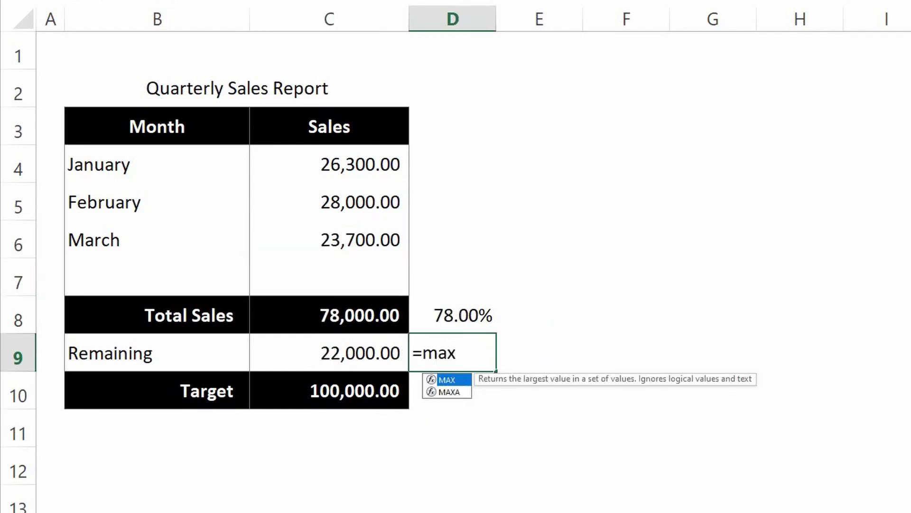
key("Tab")
type("100%")
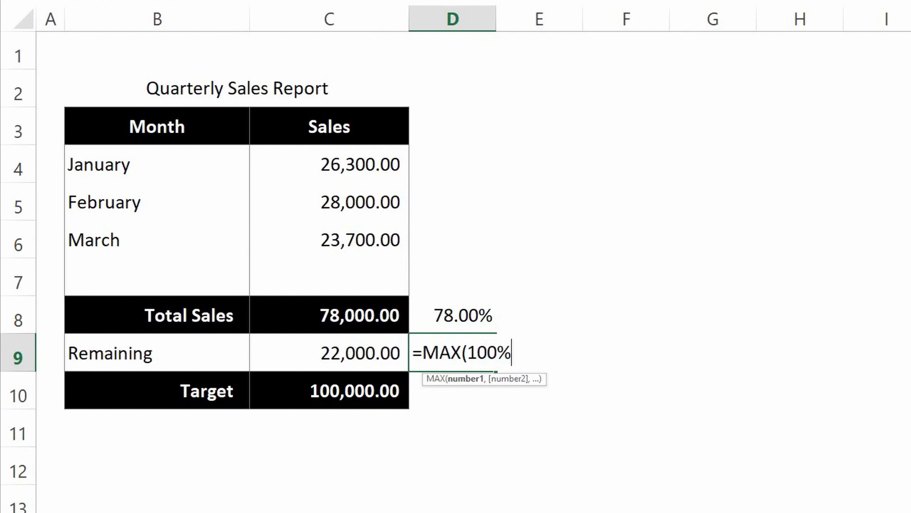
type(",")
left_click(453, 315)
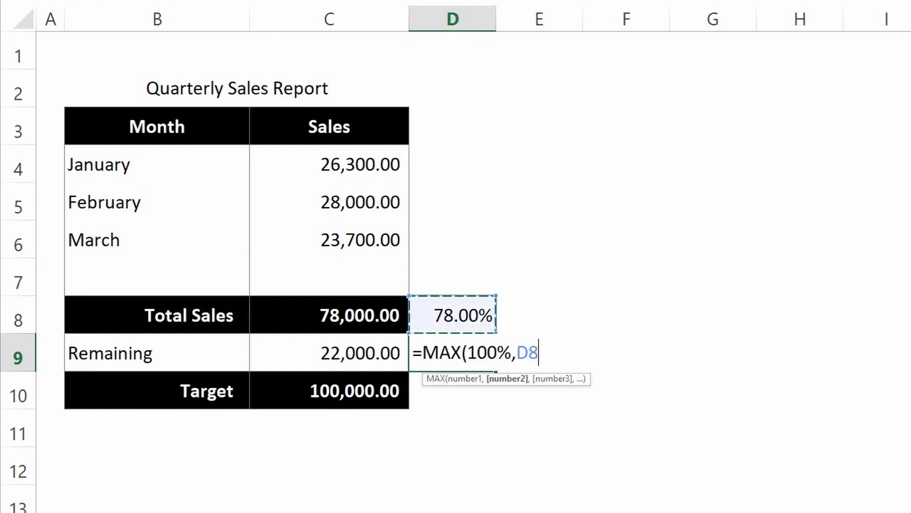
type(")-")
left_click(452, 315)
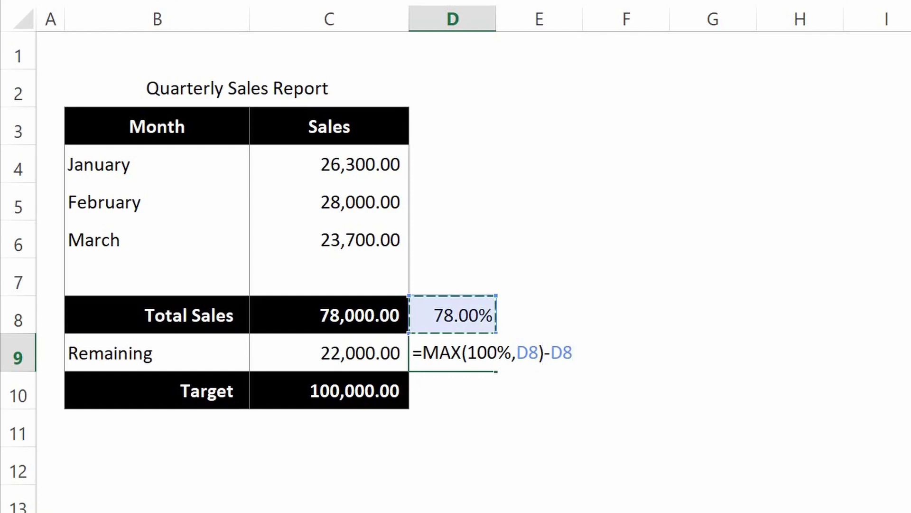
key("Return")
Test the MAX formula by entering 65000 as the March sales, and undo that entry.
left_click(329, 239)
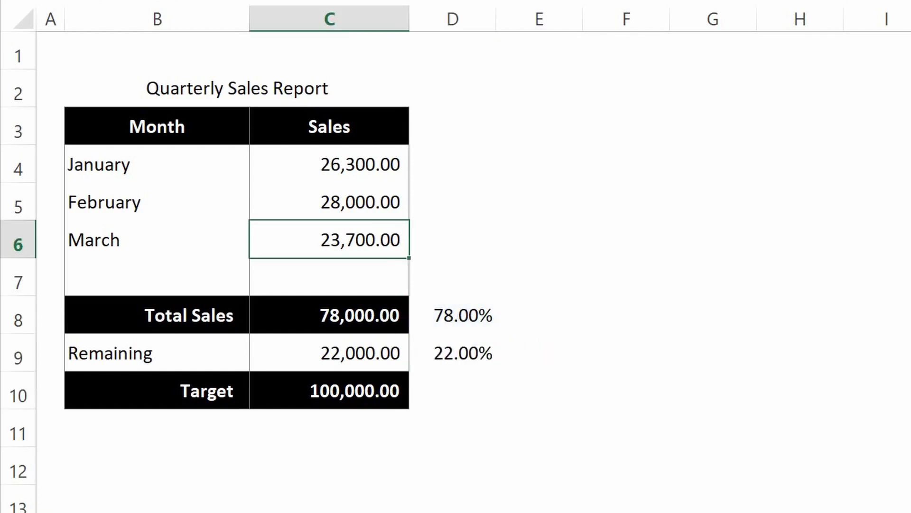
type("65000")
key("Return")
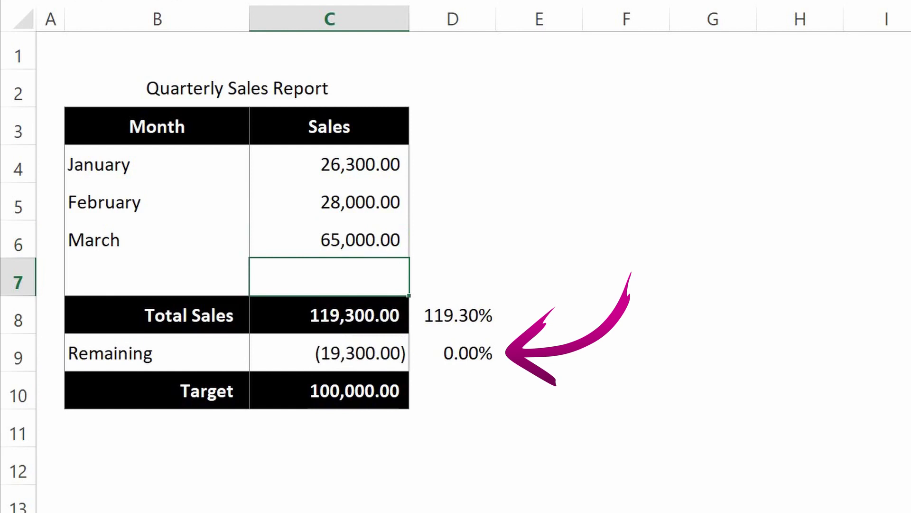
key("ctrl+z")
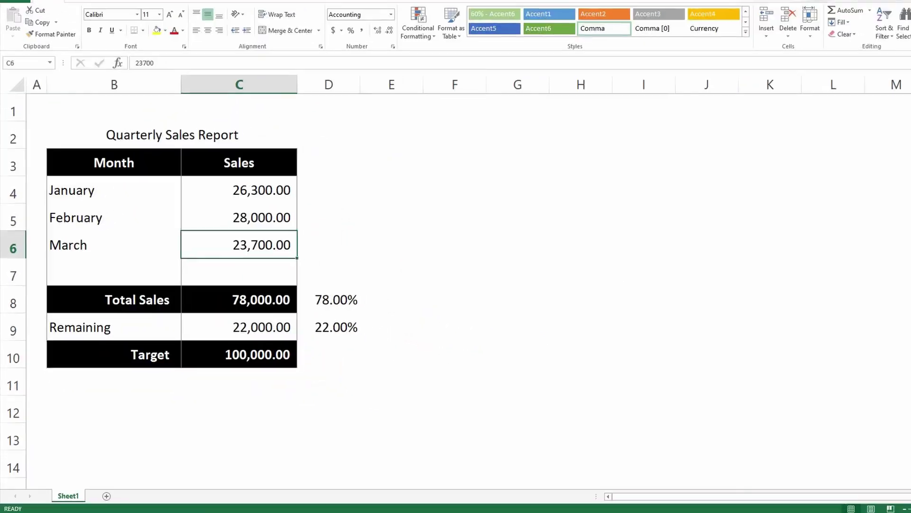
Insert a blank doughnut chart on the sheet, starting from an empty cell away from the table.
left_click(539, 202)
left_click(533, 346)
left_click(75, 18)
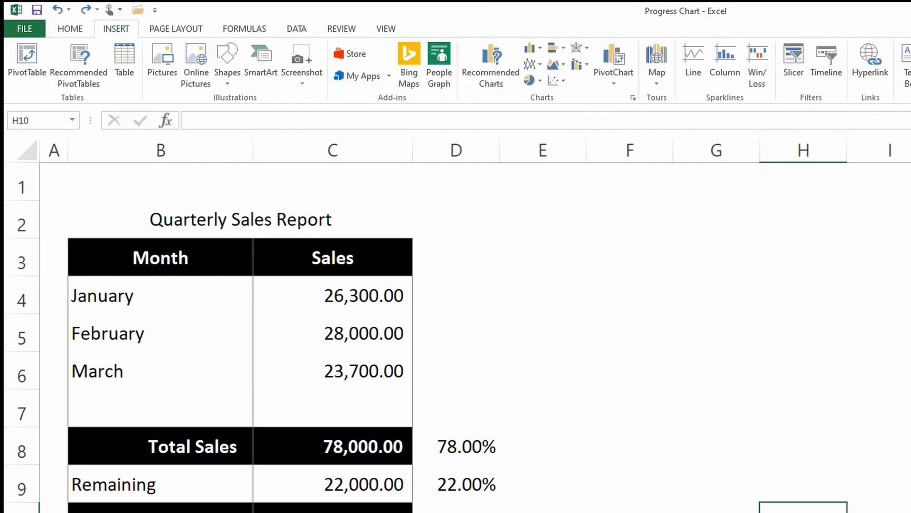
left_click(532, 80)
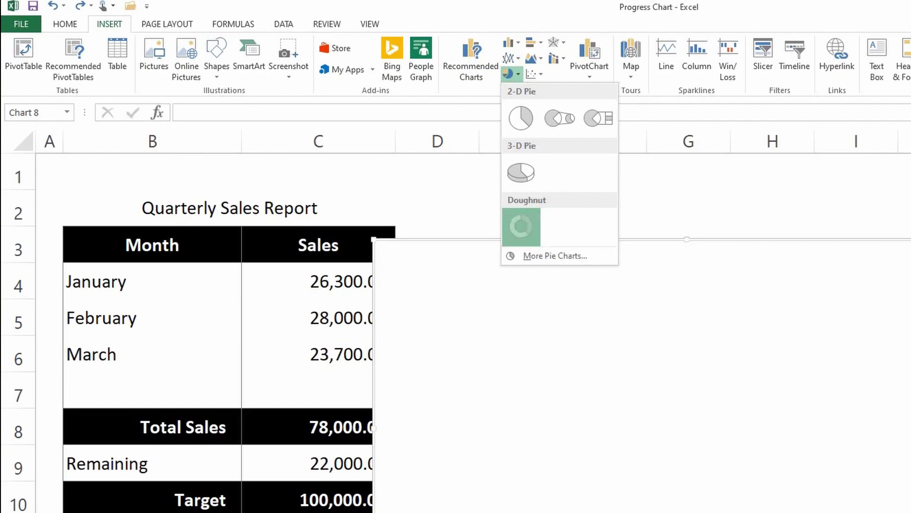
left_click(521, 227)
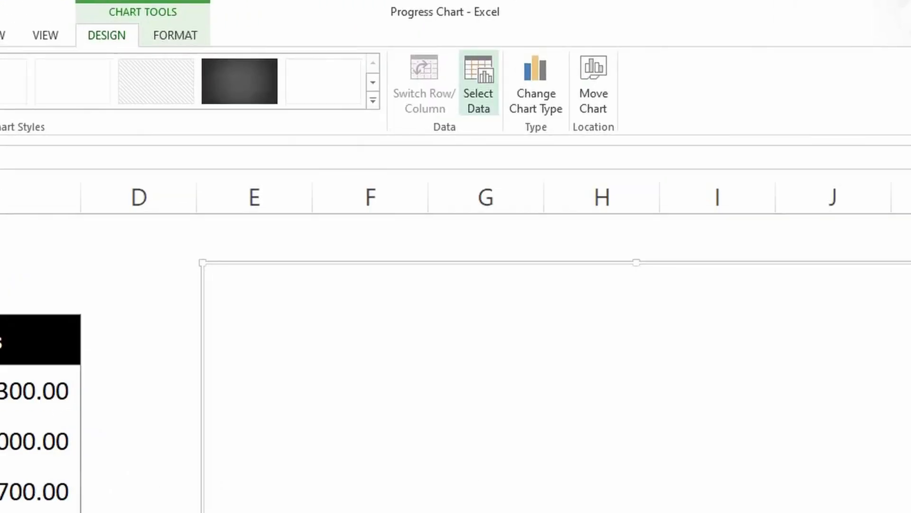
Add an unnamed data series to the doughnut chart with twenty comma-separated values of 1.
left_click(478, 84)
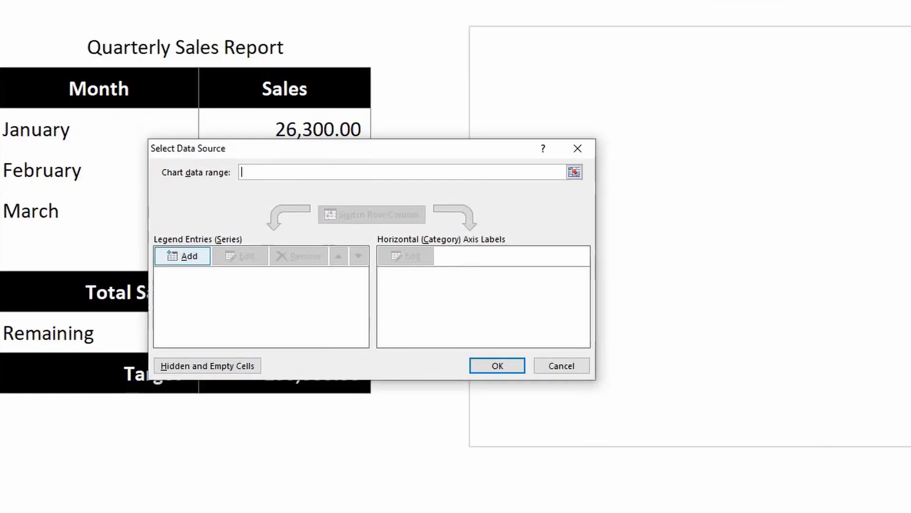
left_click(182, 257)
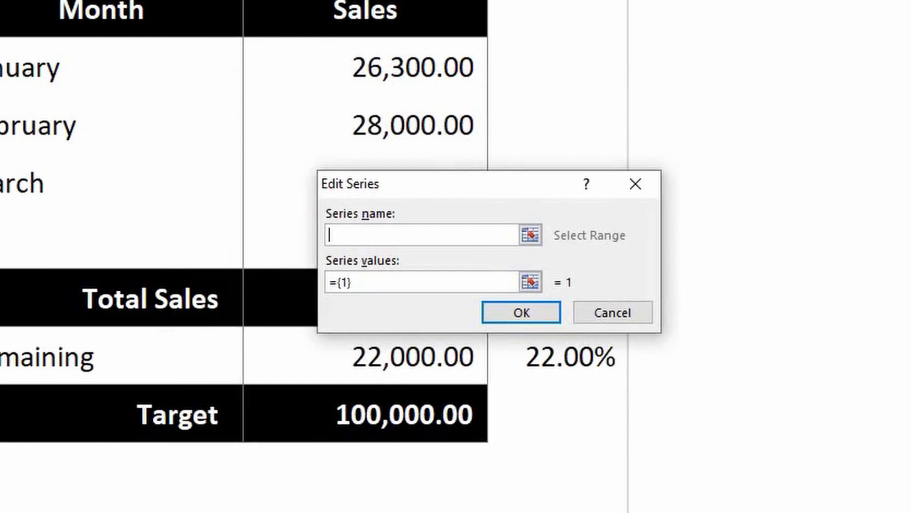
key("Tab")
type("1,1,1,1,1,1,1,1,1,1,1,1,1,1,1,1,1")
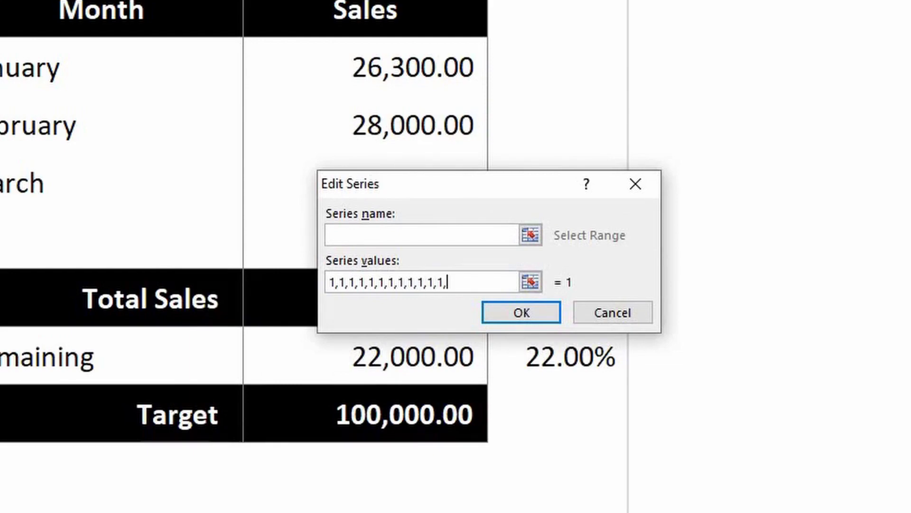
type(",")
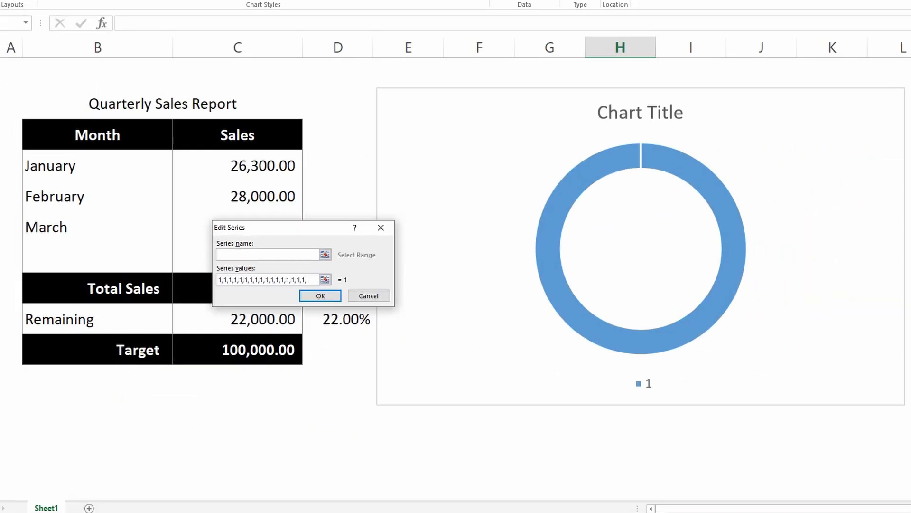
key("Tab")
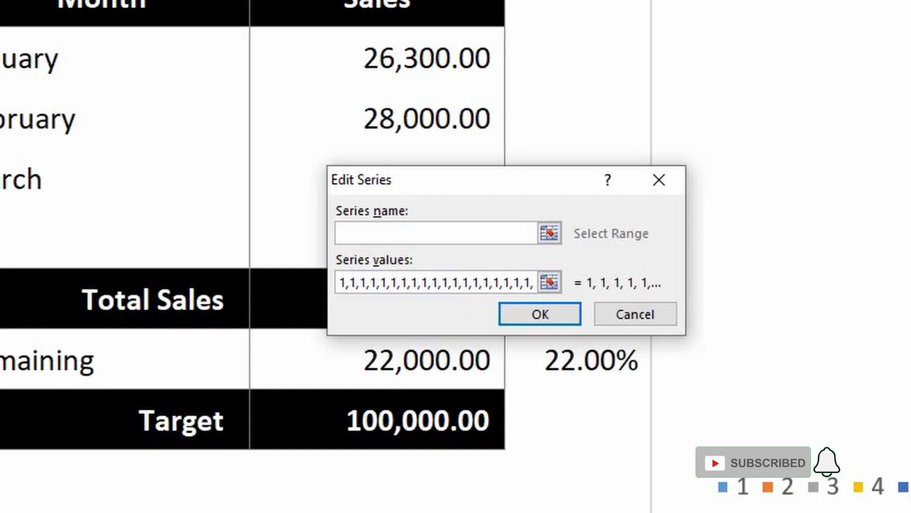
key("BackSpace")
key("BackSpace")
key("BackSpace")
key("BackSpace")
key("BackSpace")
key("BackSpace")
key("BackSpace")
key("BackSpace")
key("BackSpace")
key("BackSpace")
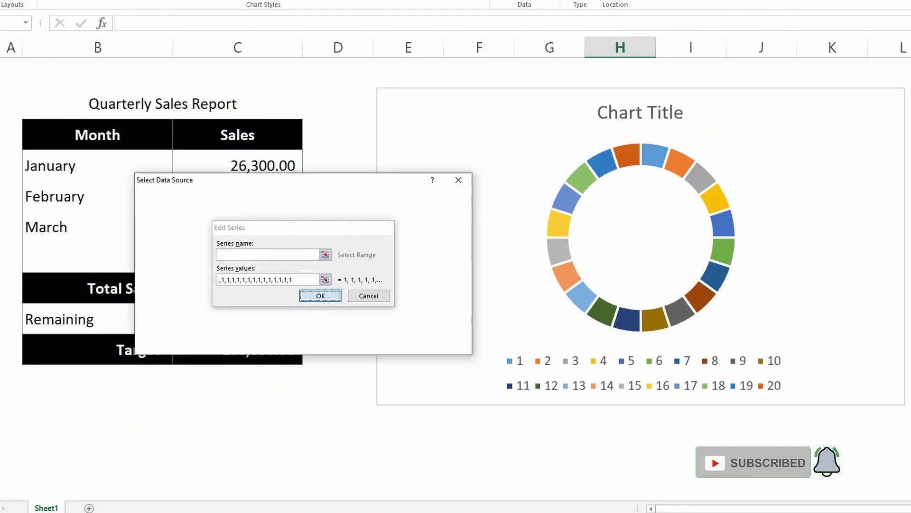
key("Return")
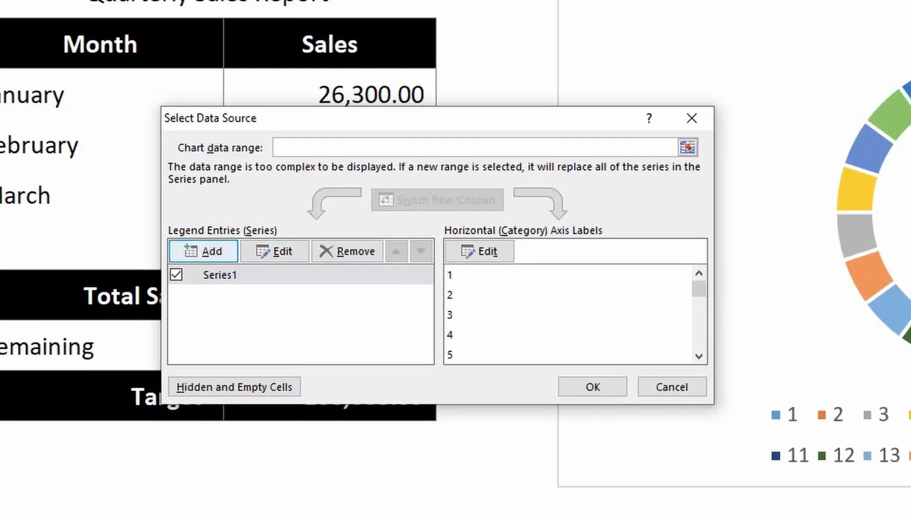
Add a second data series named Achieved Sale to the doughnut chart, using the percentages in D8:D9 as its values.
left_click(203, 251)
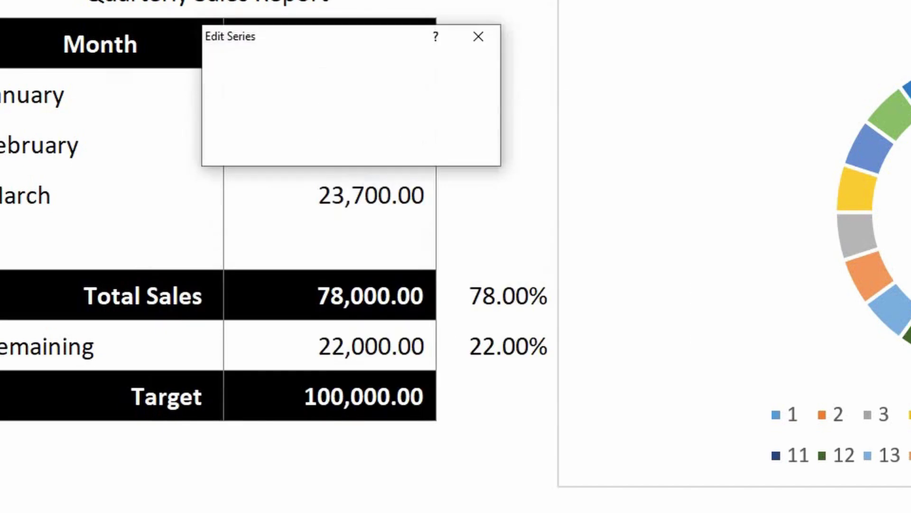
type("Achieved Sale")
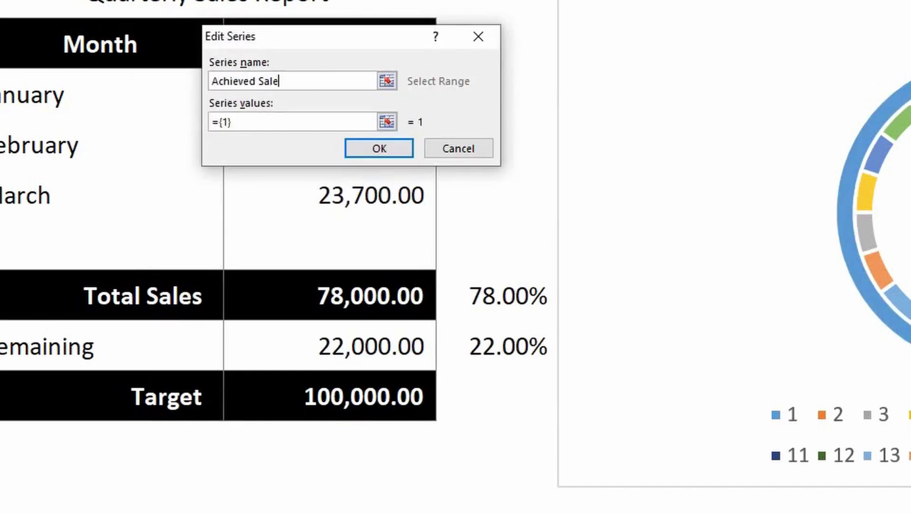
key("Tab")
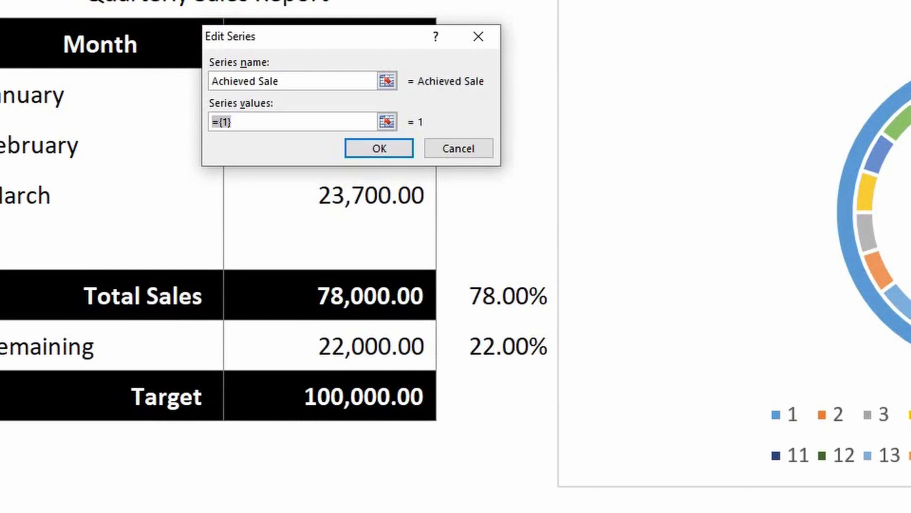
left_click(387, 122)
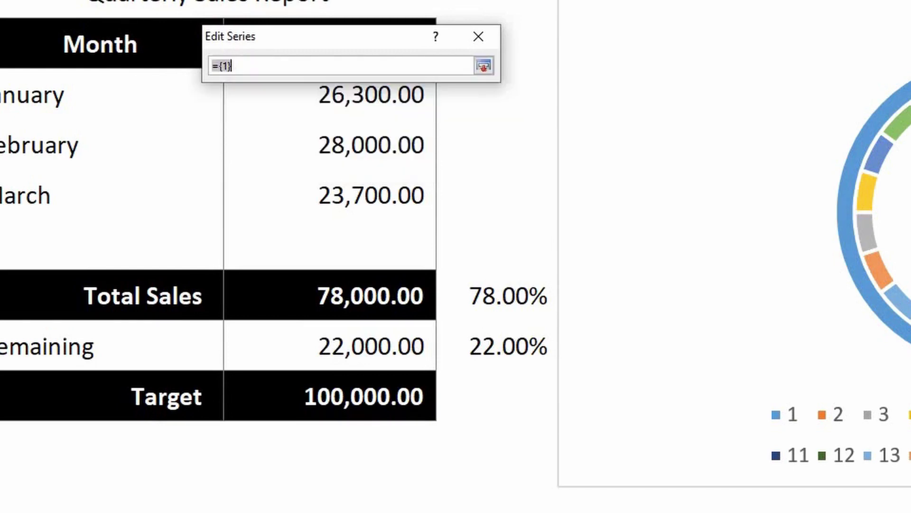
left_click_drag(503, 294, 531, 354)
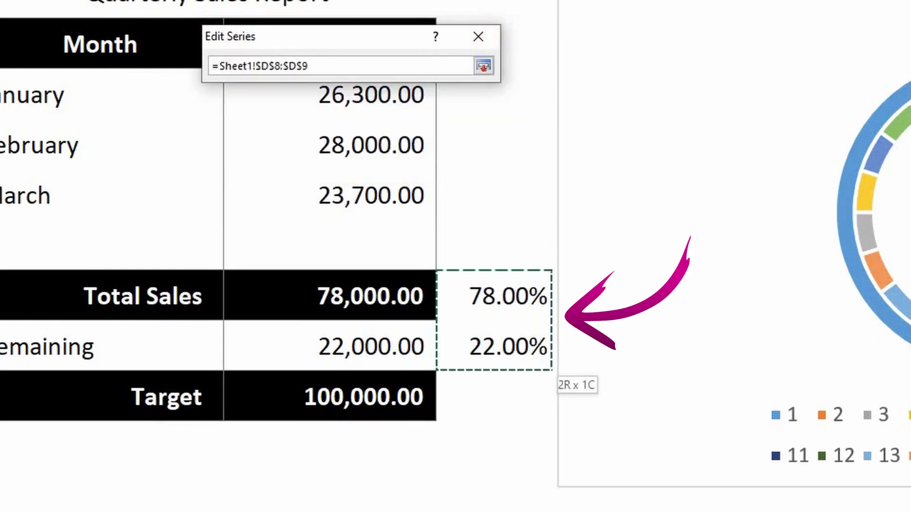
key("Return")
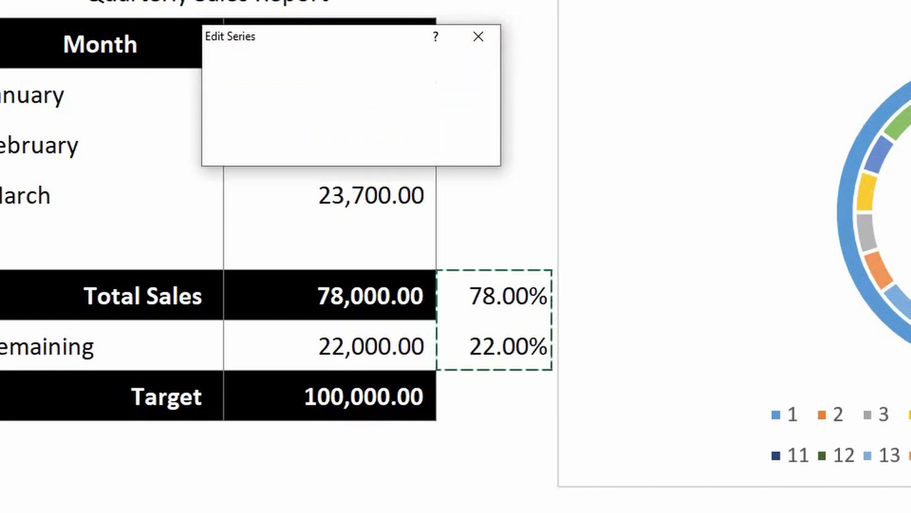
key("Return")
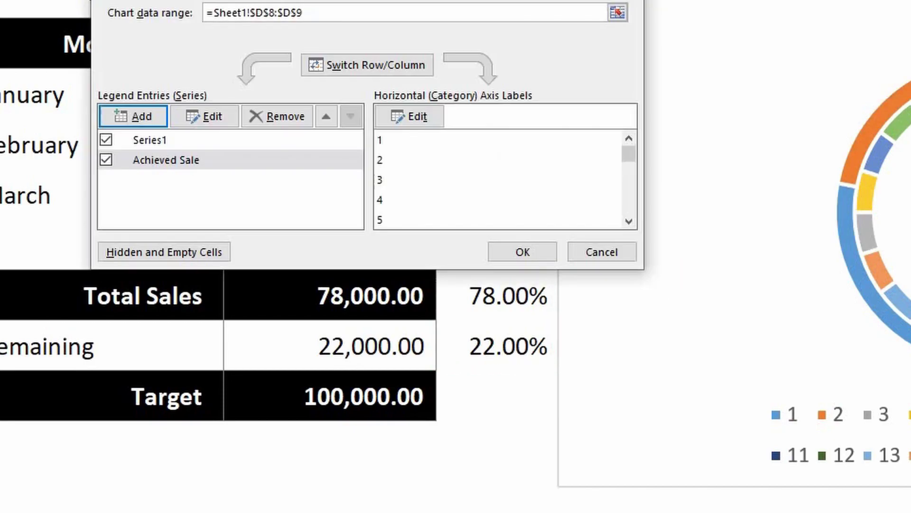
key("Return")
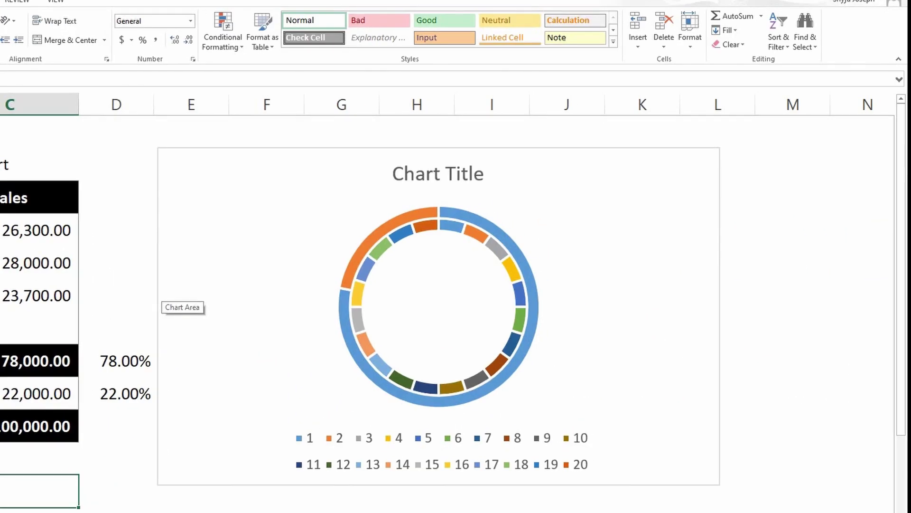
Give all slices of the inner twenty-segment ring one solid dark green fill from the theme colors.
double_click(453, 388)
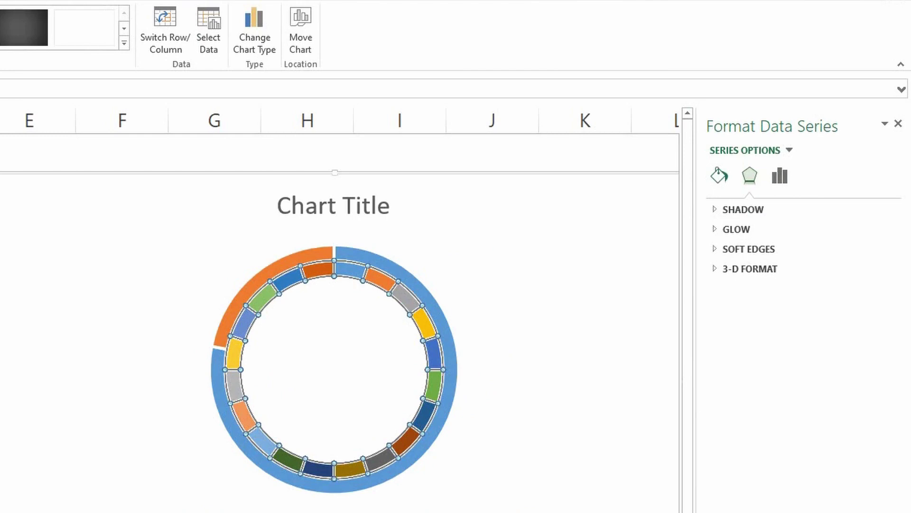
left_click(719, 175)
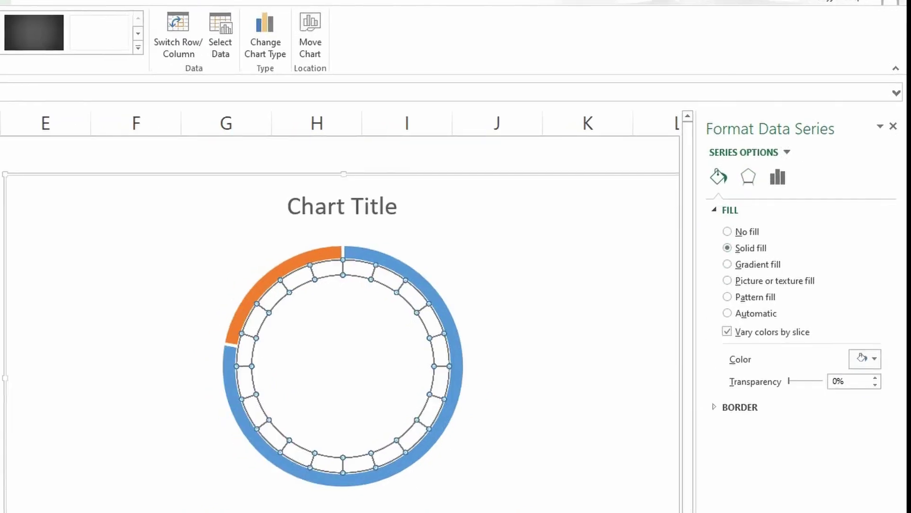
left_click(873, 367)
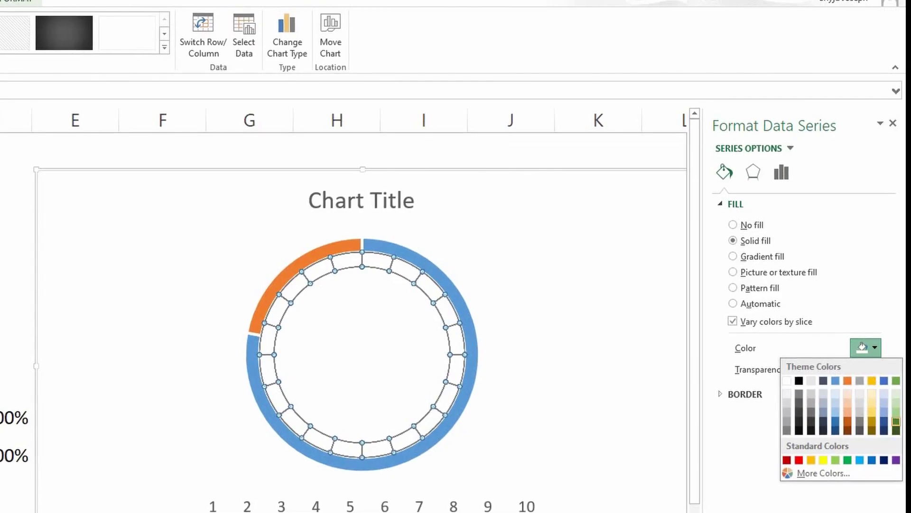
left_click(896, 430)
left_click(594, 260)
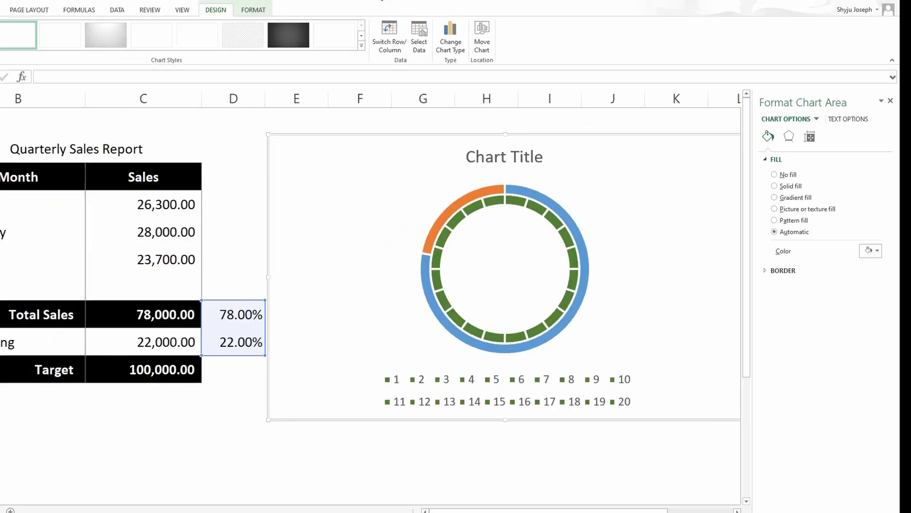
Change the chart to a combo chart with both Series1 and Achieved Sale set to the Doughnut type.
right_click(594, 259)
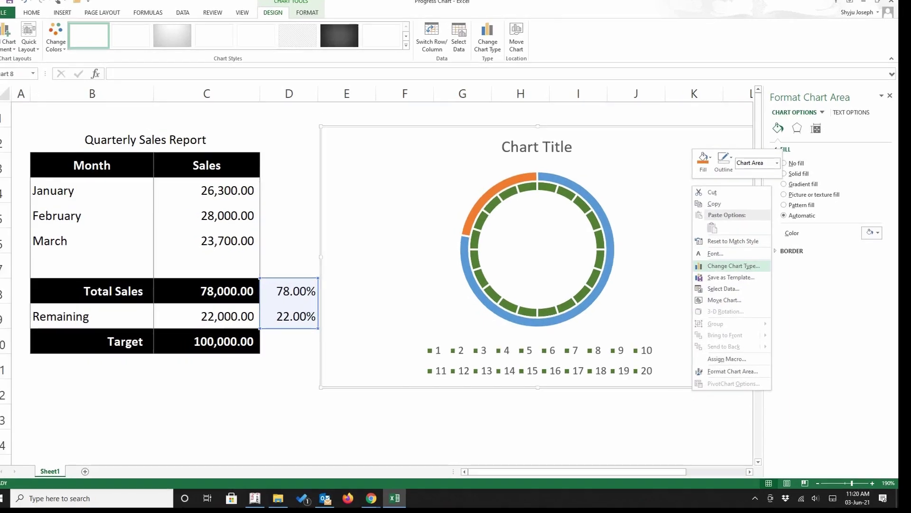
left_click(733, 266)
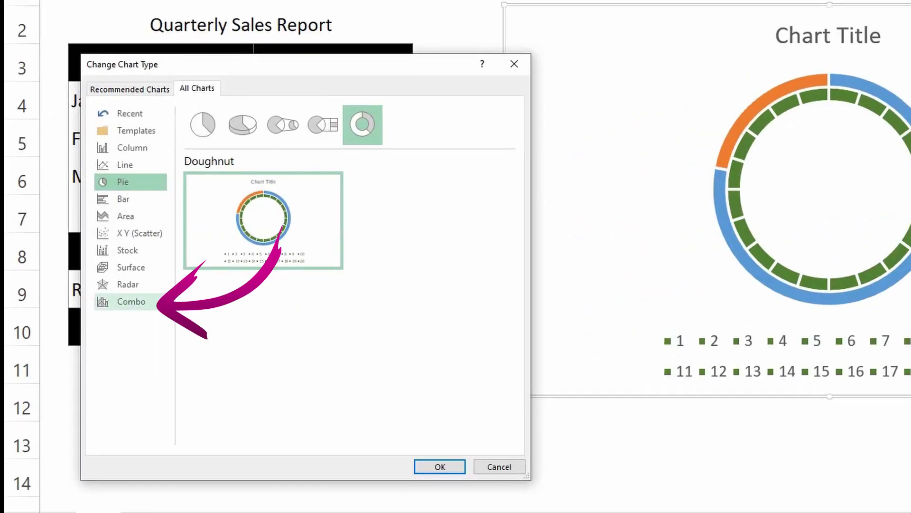
left_click(131, 301)
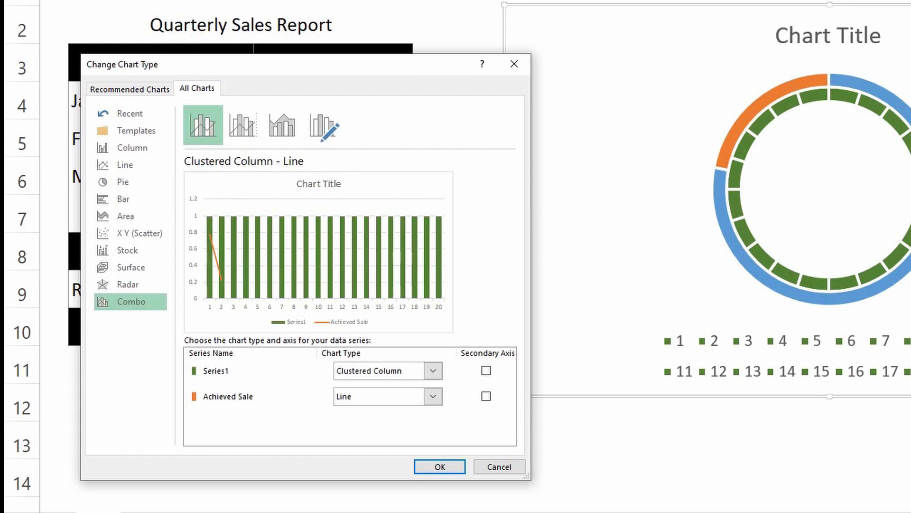
left_click(432, 370)
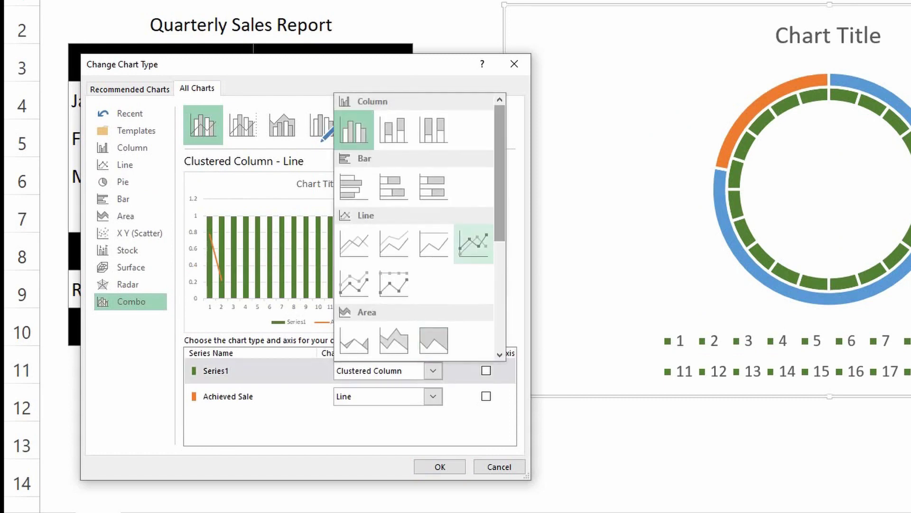
scroll(419, 228, "down", 2)
scroll(470, 223, "down", 3)
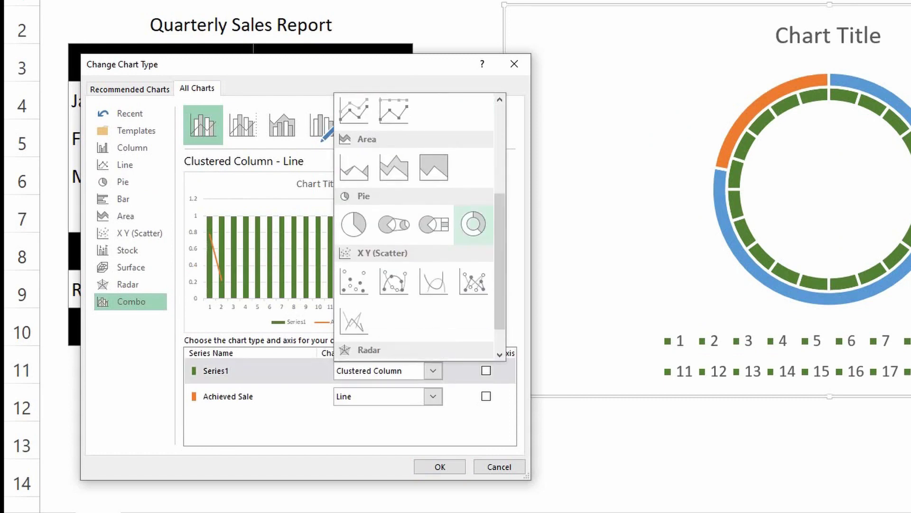
left_click(473, 224)
left_click(433, 396)
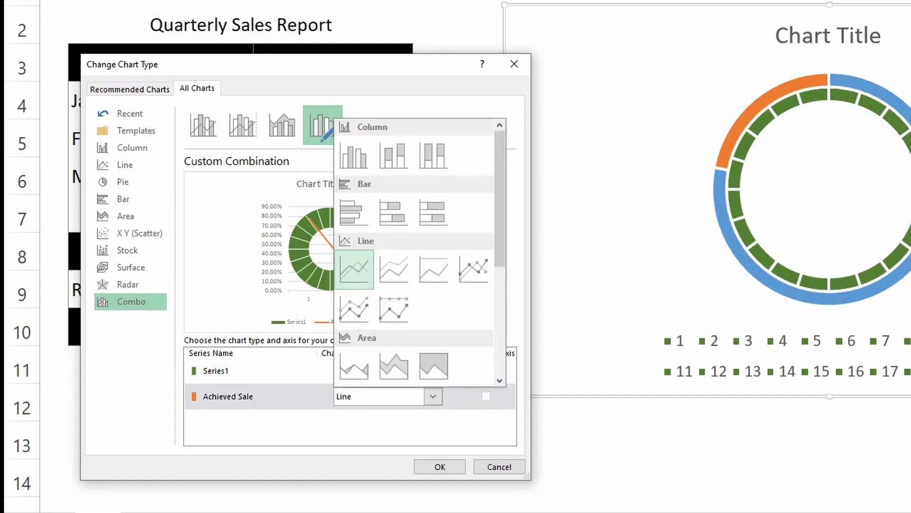
scroll(470, 264, "down", 3)
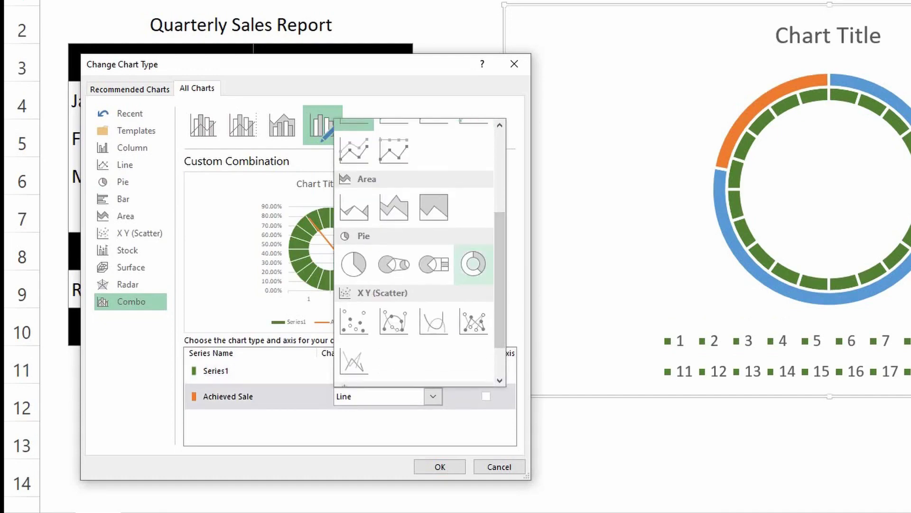
left_click(473, 264)
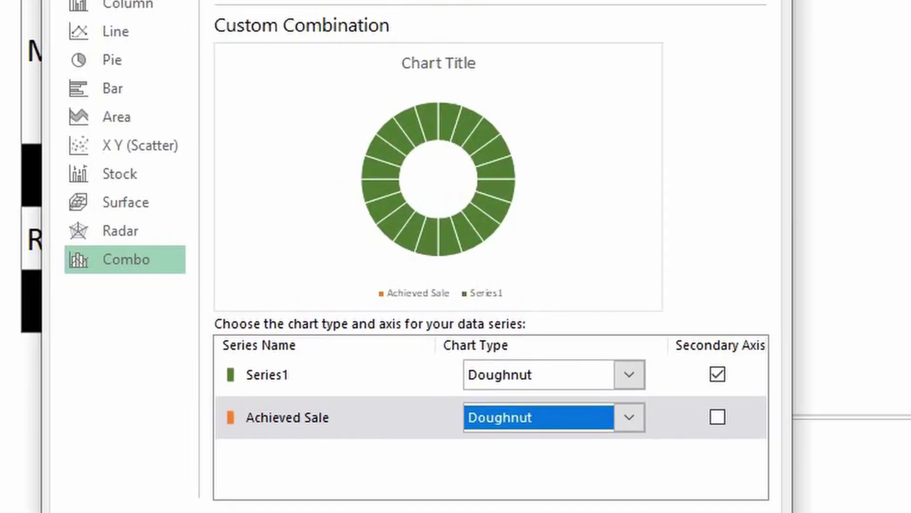
Take Series1 off the secondary axis, put Achieved Sale on it instead, and apply the combo chart settings.
left_click(717, 374)
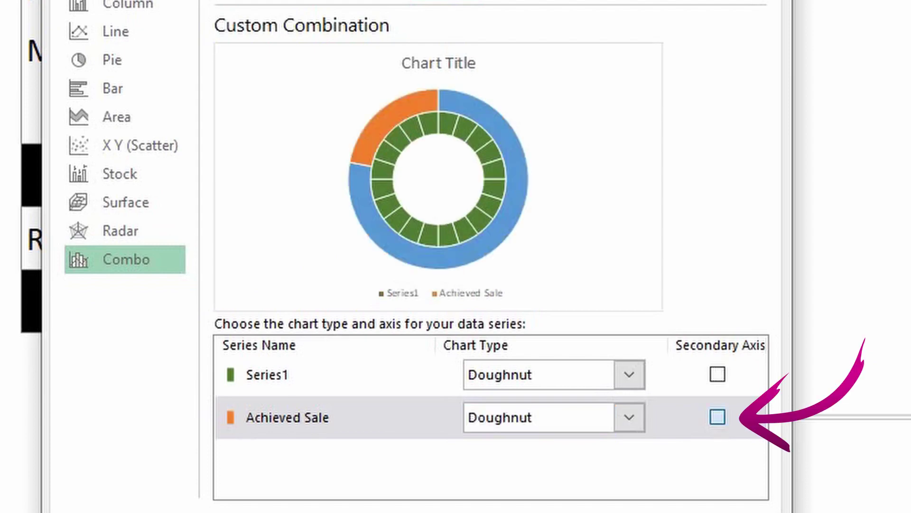
left_click(717, 417)
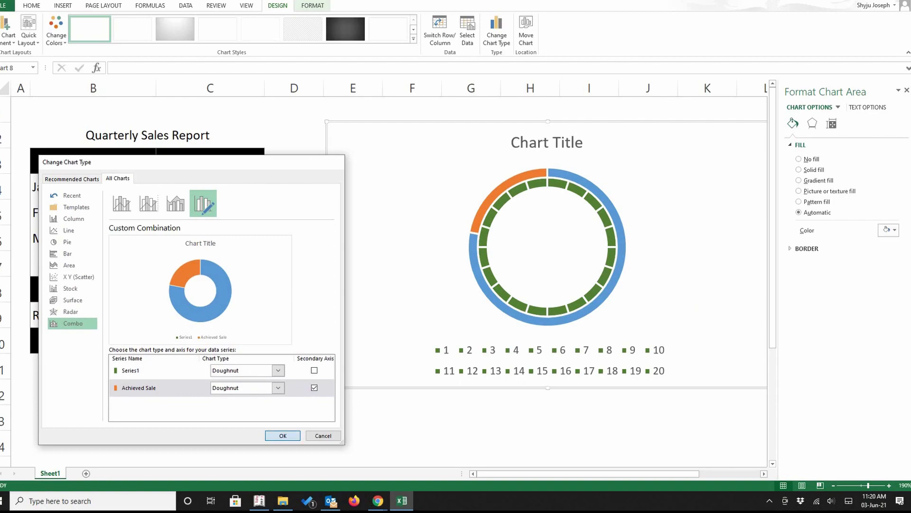
left_click(283, 436)
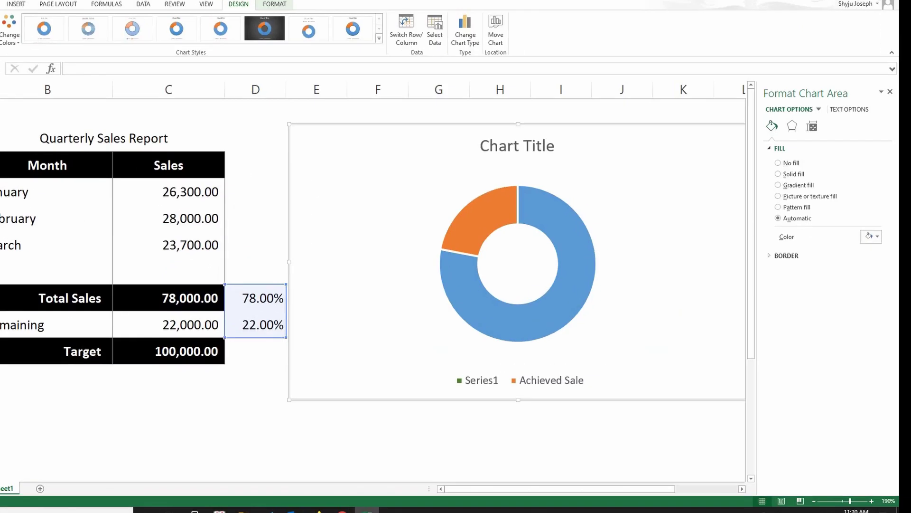
Set the achieved-percentage slice of the Achieved Sale series to no fill.
left_click(604, 256)
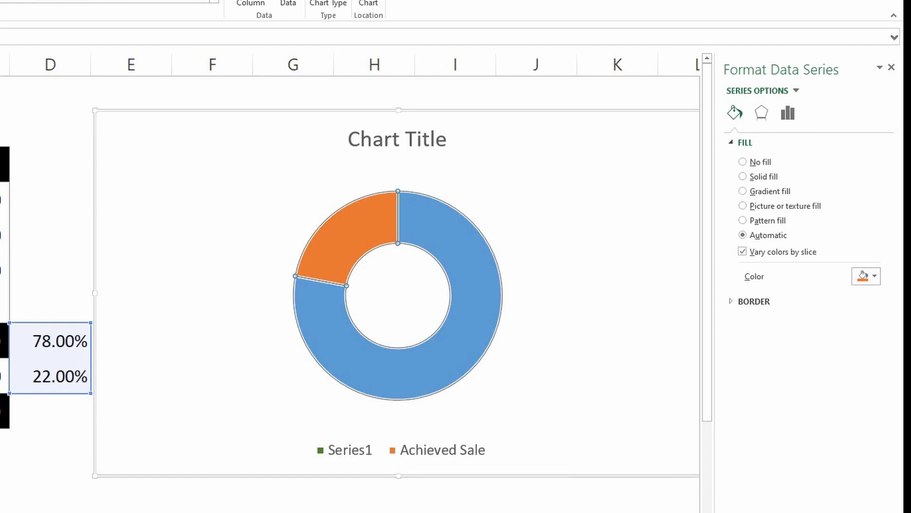
mouse_move(353, 256)
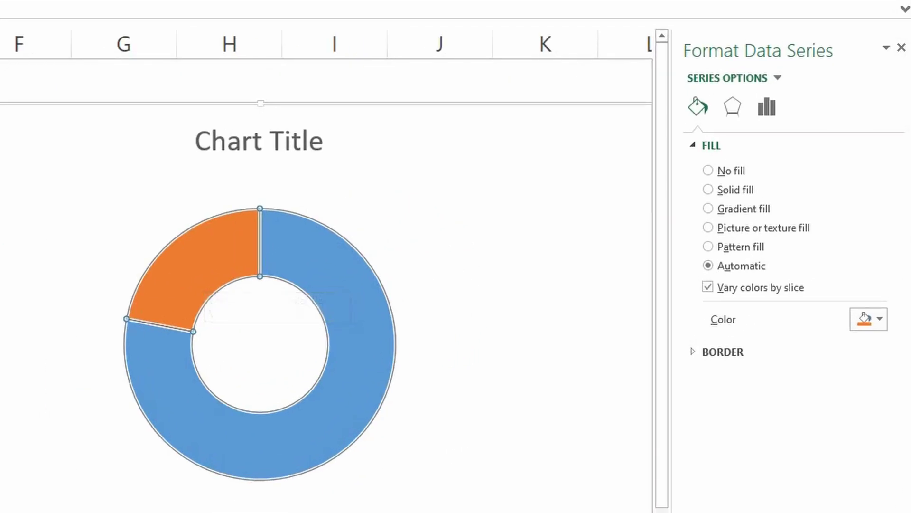
mouse_move(353, 390)
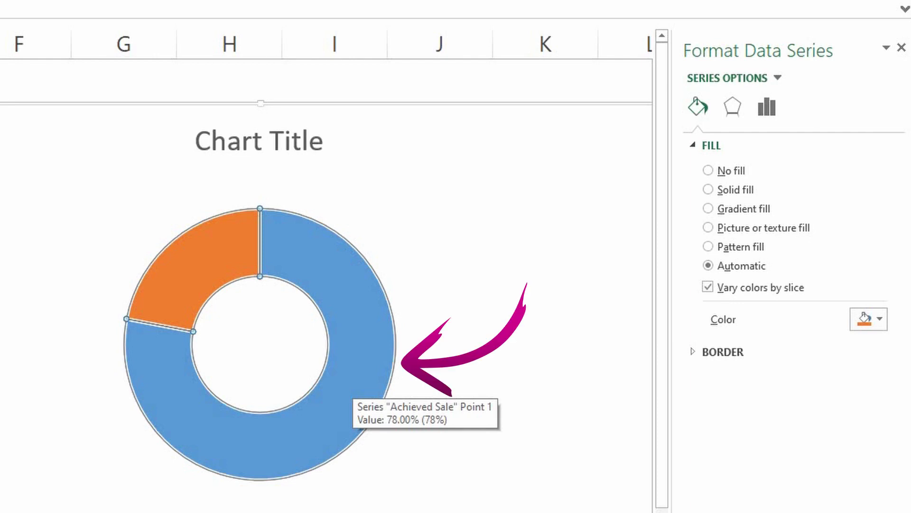
left_click(352, 382)
left_click(767, 107)
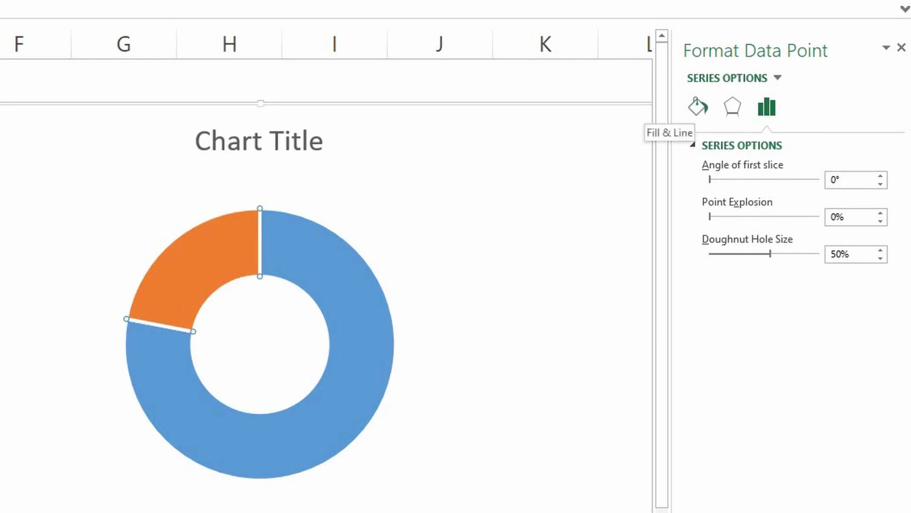
left_click(698, 107)
left_click(708, 170)
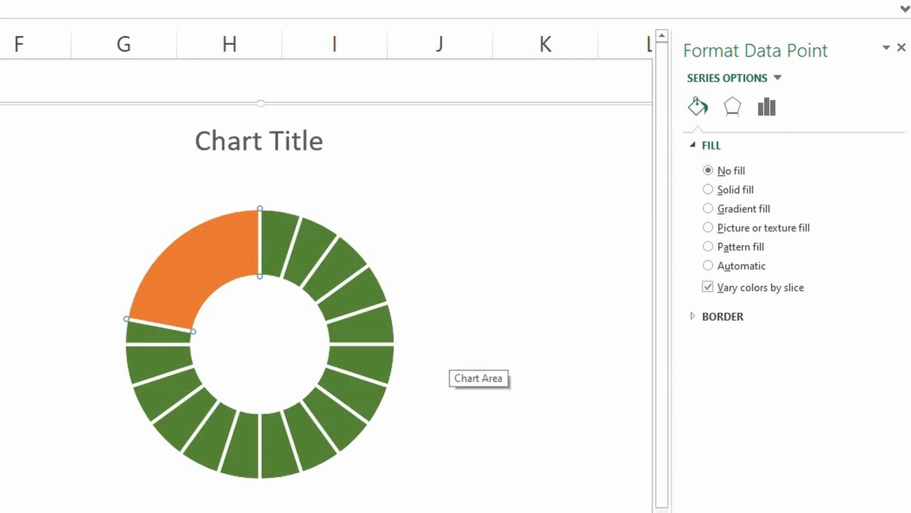
Give the orange remaining-percentage slice a solid white fill with 20% transparency.
left_click(190, 265)
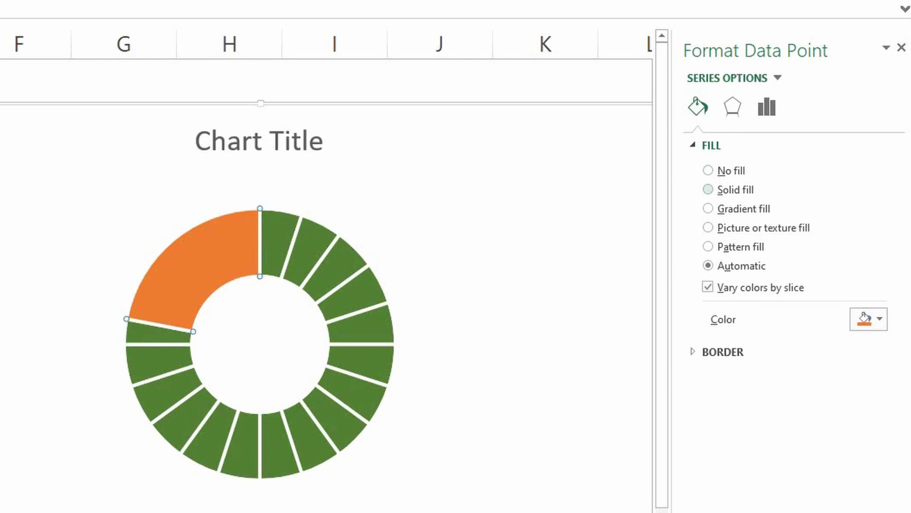
left_click(708, 189)
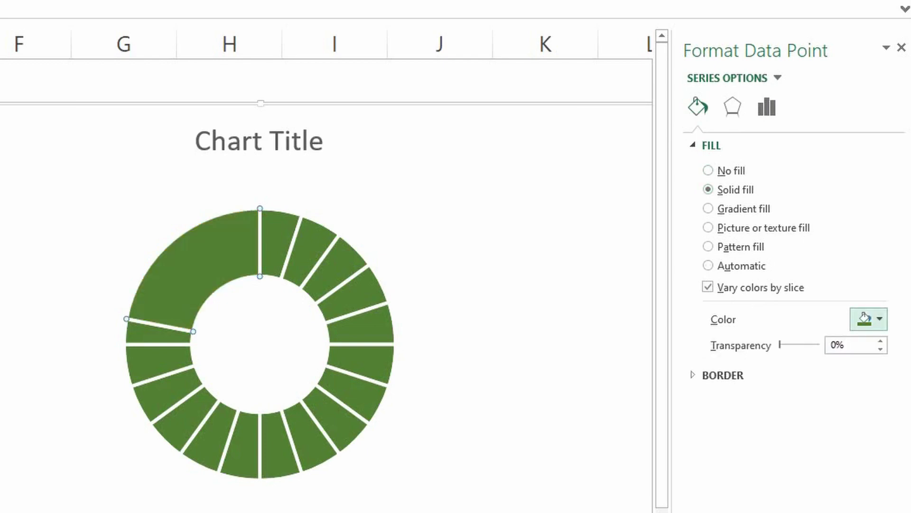
left_click(866, 319)
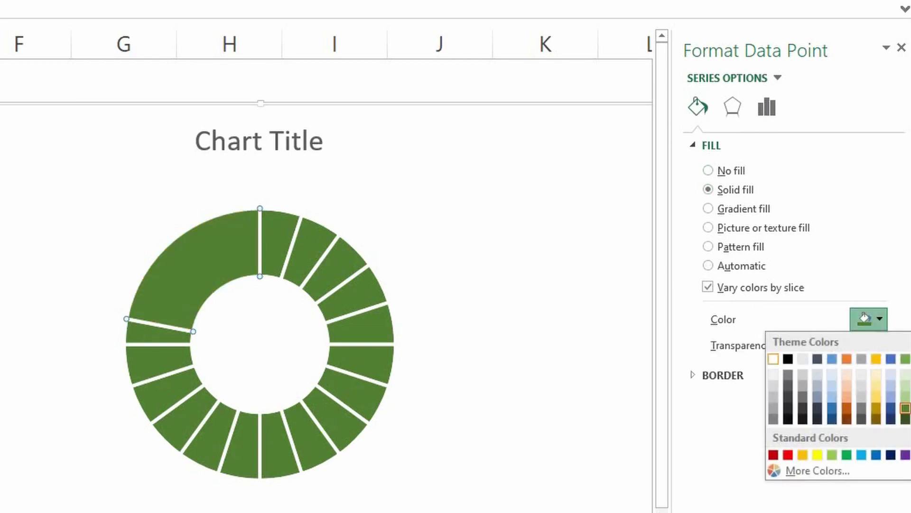
left_click(773, 359)
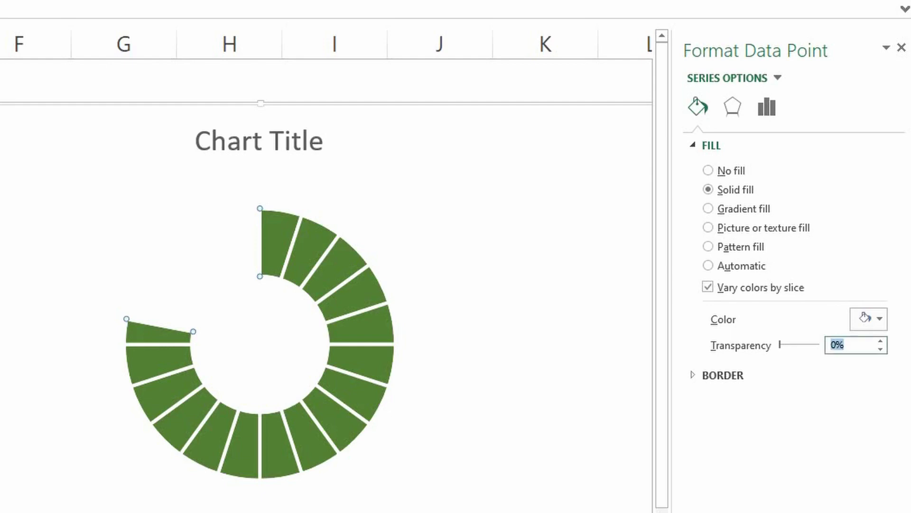
type("20")
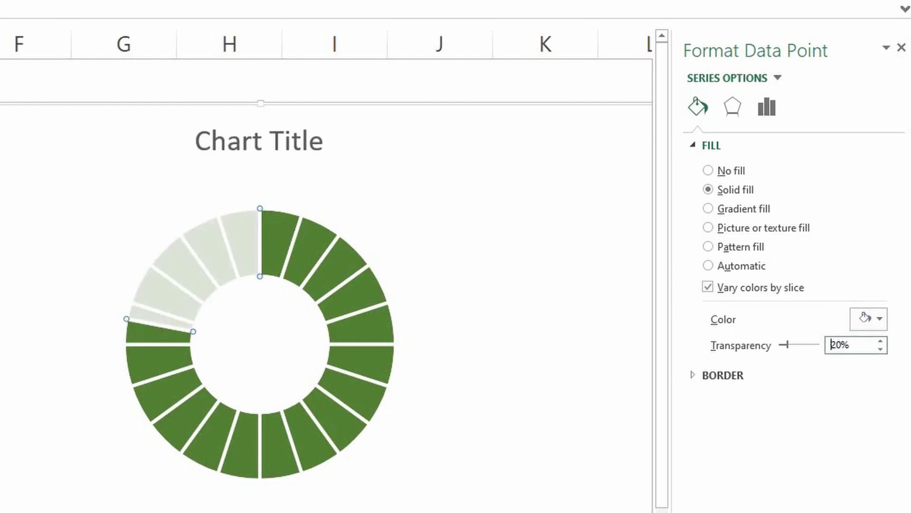
Move the whole chart about one column toward the sales table, over the percentages in column D.
left_click(517, 246)
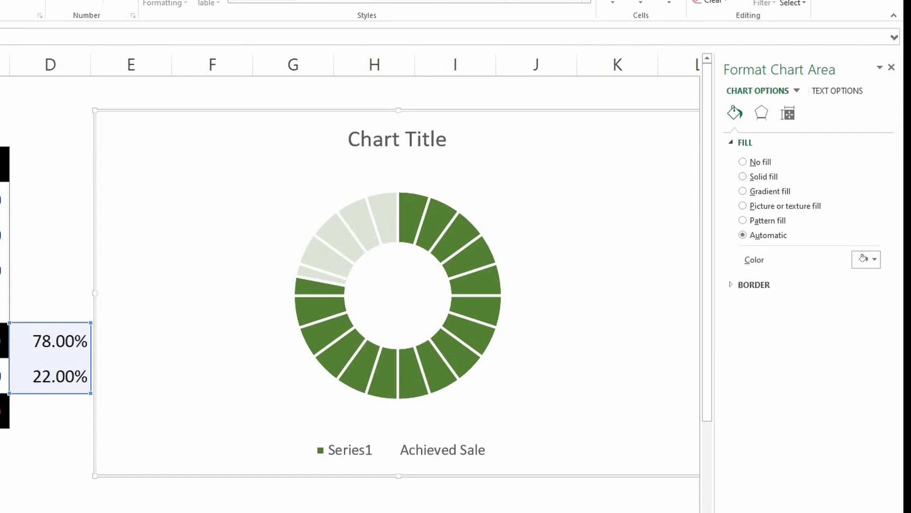
left_click_drag(517, 247, 417, 247)
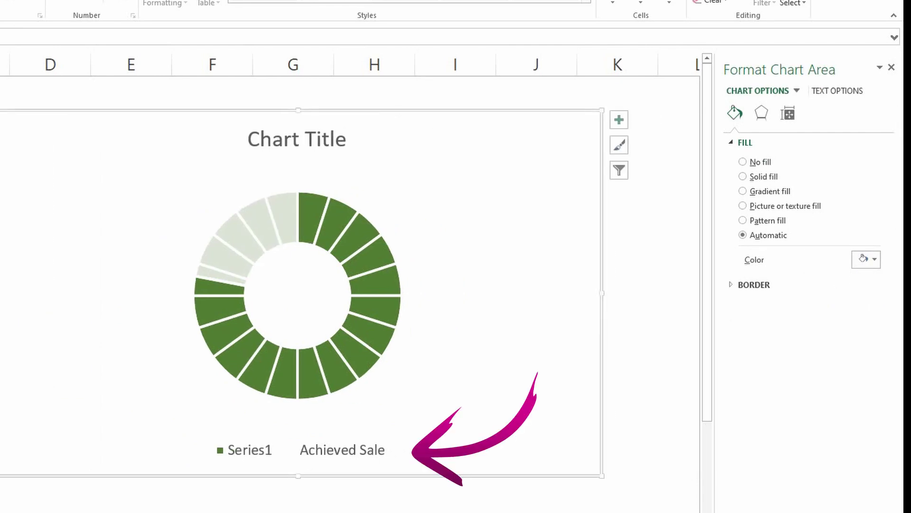
Remove the legend from the doughnut chart.
left_click(619, 120)
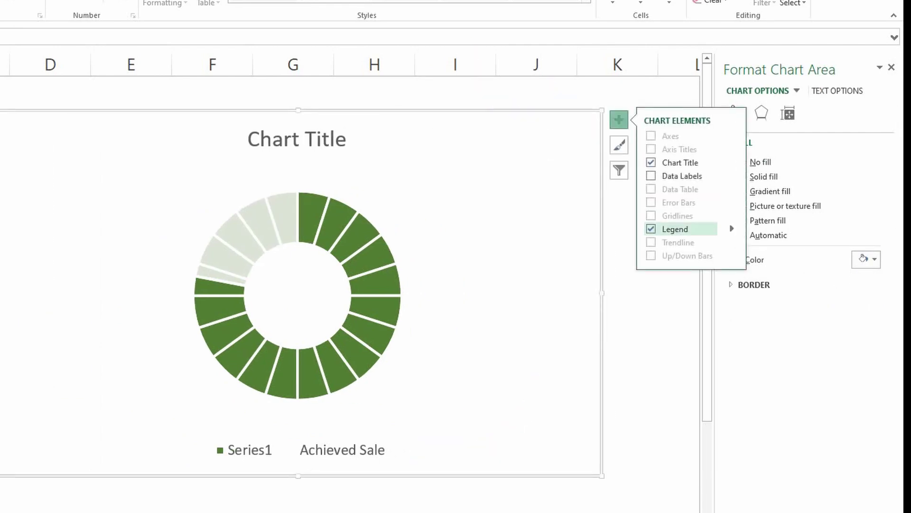
left_click(651, 229)
left_click(632, 342)
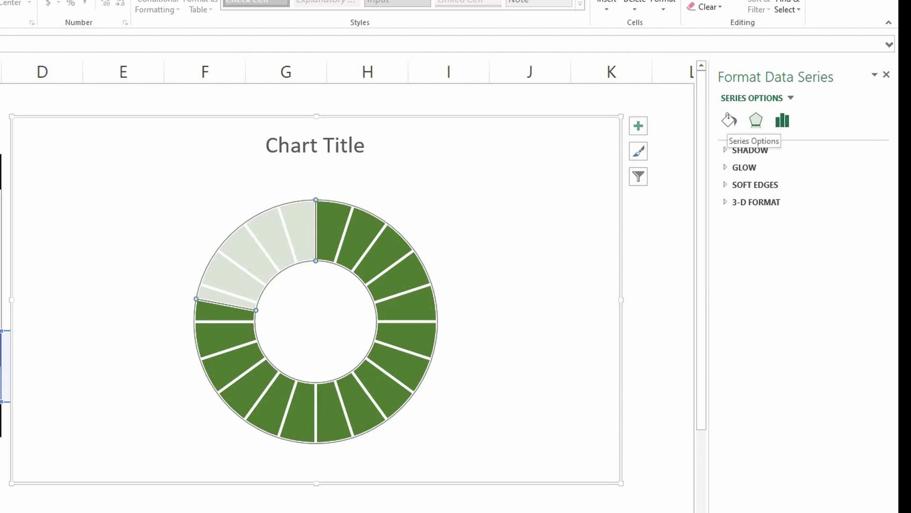
Set the doughnut hole size to 65% for both the Achieved Sale series and the segmented Series1 ring.
left_click(782, 121)
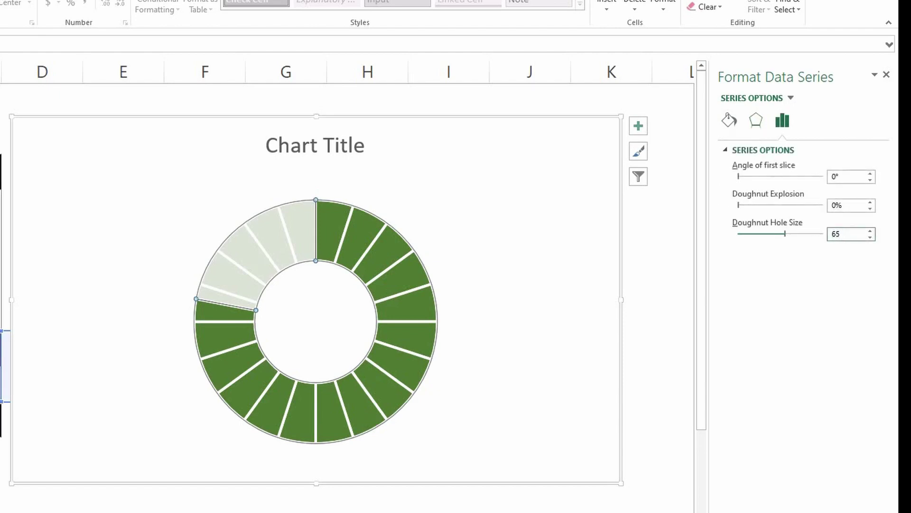
type("65")
key("Tab")
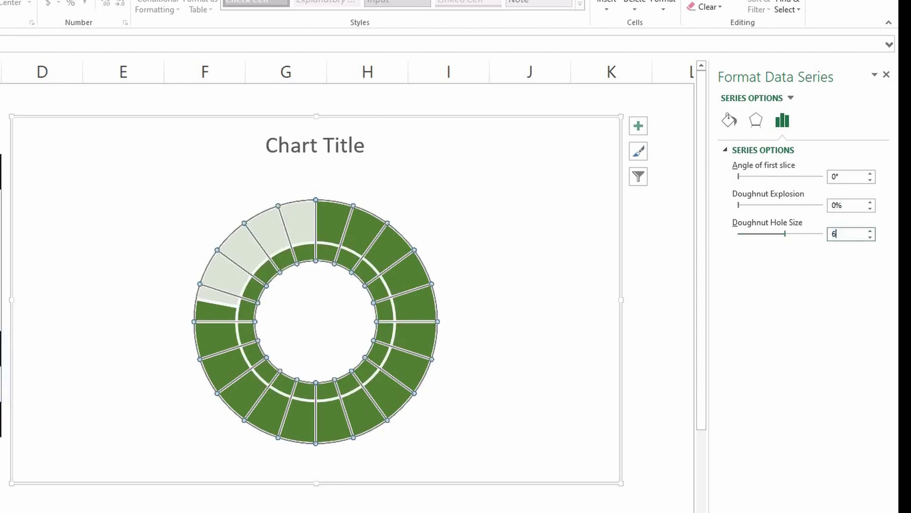
left_click(673, 383)
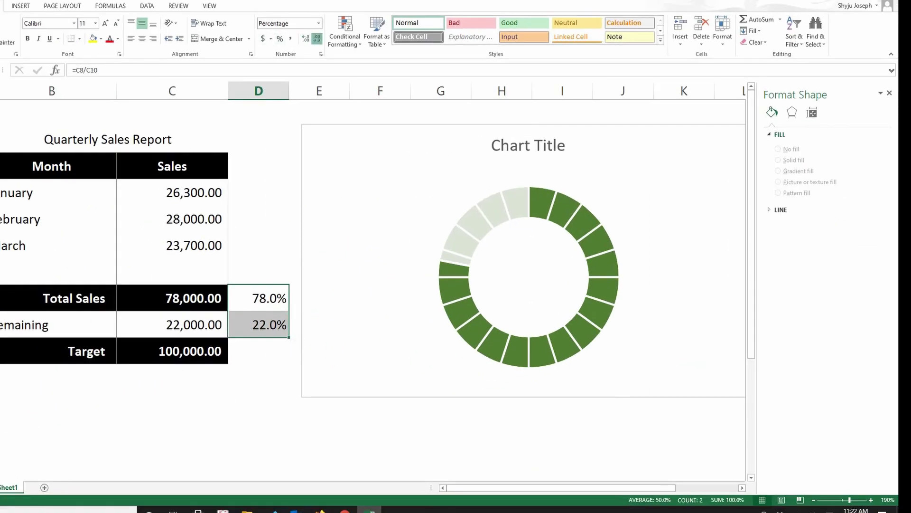
Show the percentages in D8:D9 without decimal places.
left_click(316, 38)
left_click(258, 429)
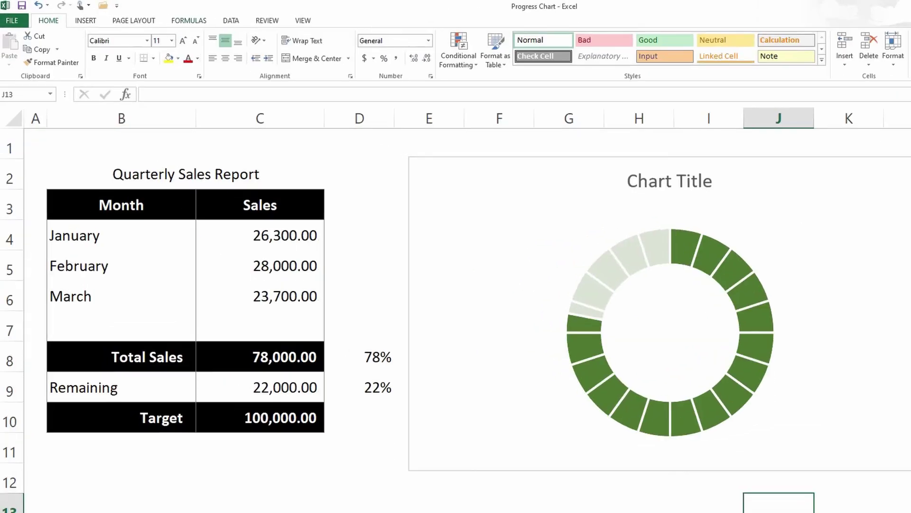
Insert a text box inside the doughnut hole and link its content to cell D8.
key("alt+n")
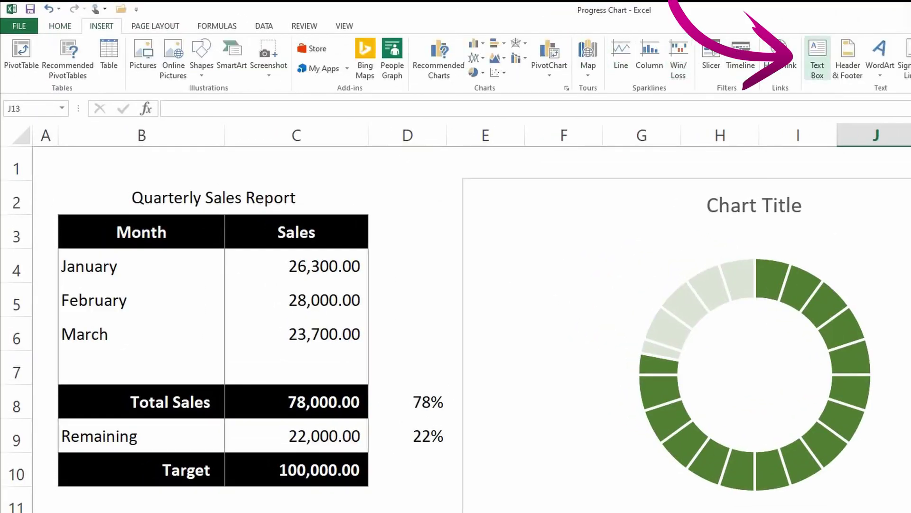
left_click(817, 59)
mouse_move(690, 347)
left_mouse_down()
mouse_move(752, 390)
mouse_move(816, 407)
left_mouse_up()
type("=")
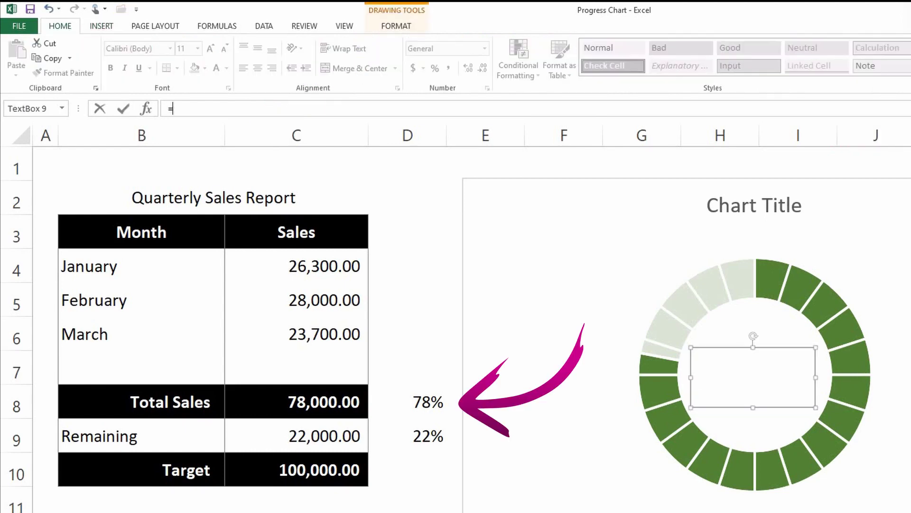
left_click(408, 402)
key("Return")
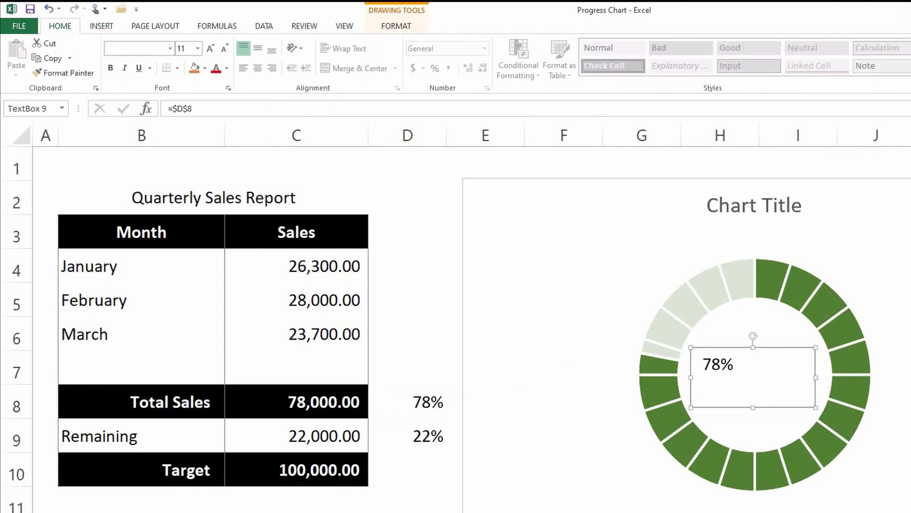
Center the text box's percentage vertically and horizontally, and format it at font size 25 in bold.
left_click(258, 48)
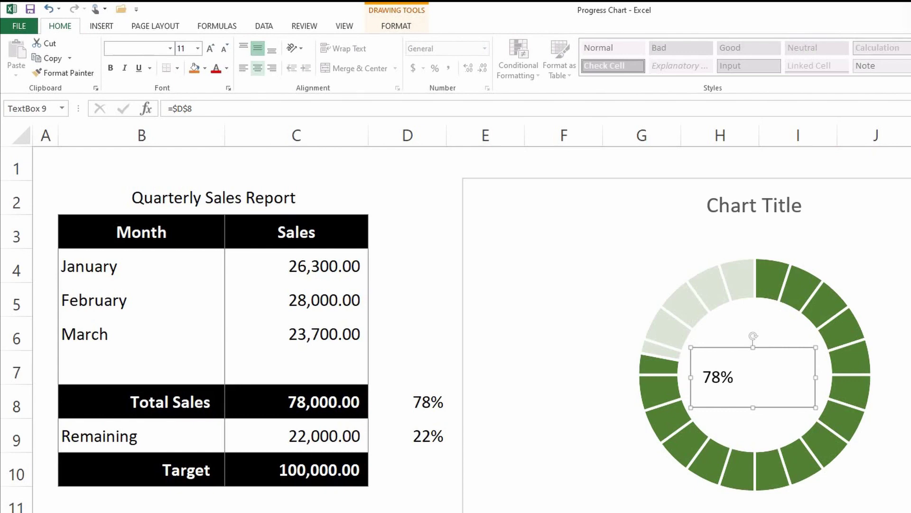
left_click(258, 68)
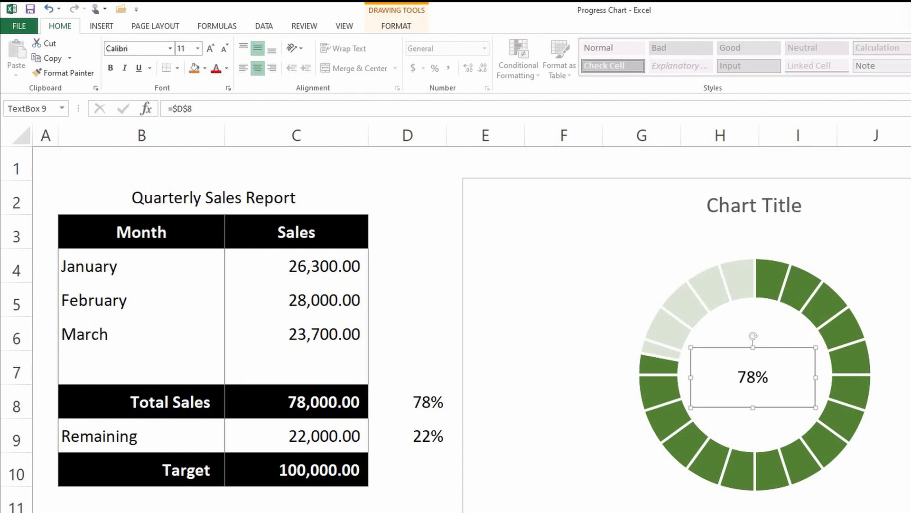
type("25")
key("Return")
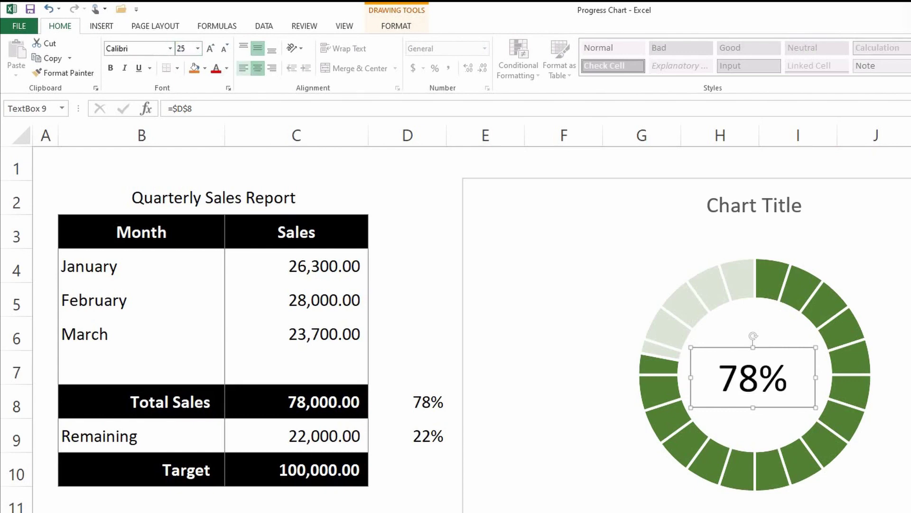
key("ctrl+b")
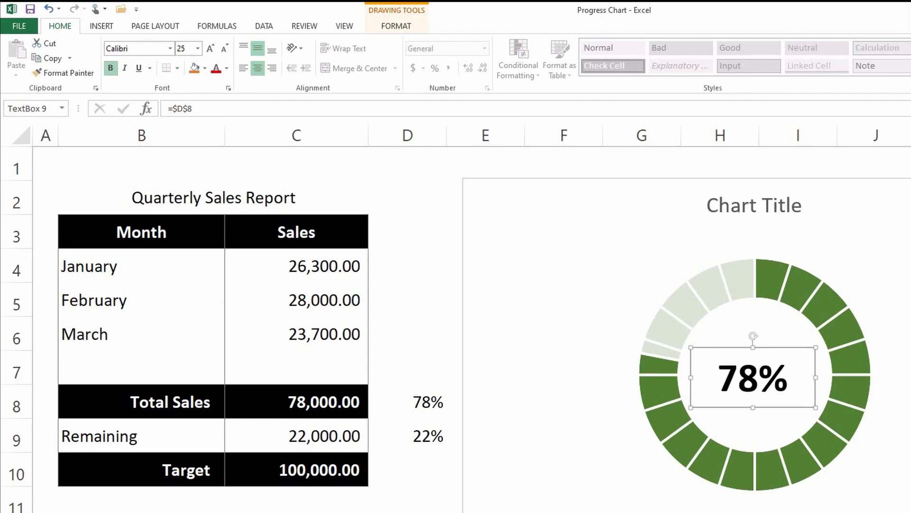
Move the chart toward the sales table until its edge meets column C, covering the percentages in column D.
key("Tab")
key("Left")
key("Left")
key("Left")
key("Left")
key("Left")
key("Left")
key("Left")
key("Left")
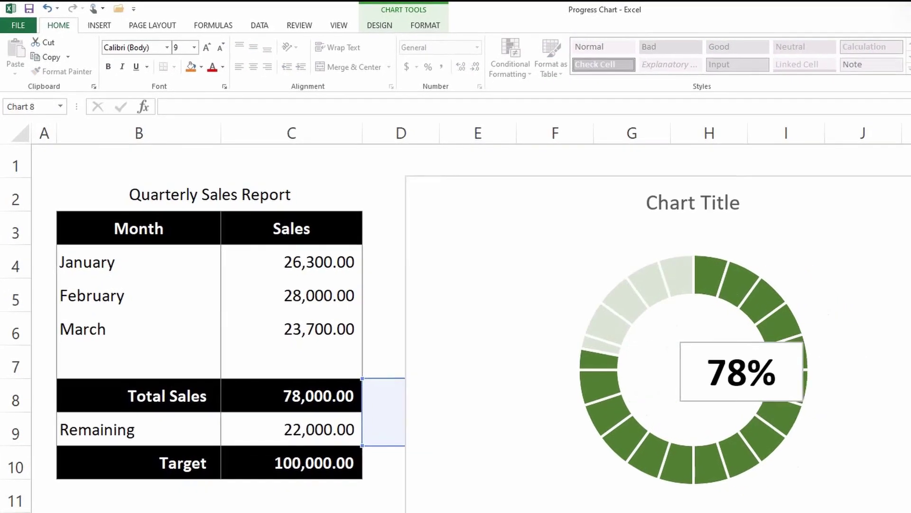
key("Left")
key("Left")
key("Left")
key("Left")
key("Left")
key("Left")
key("Left")
Shift the percentage text box toward the sales table so it sits inside the hole of the moved doughnut.
key("Tab")
key("Left")
key("Left")
key("Left")
key("Left")
key("Left")
key("Left")
key("Left")
key("Left")
key("Left")
key("Left")
key("Left")
key("Left")
key("Left")
key("Left")
key("Left")
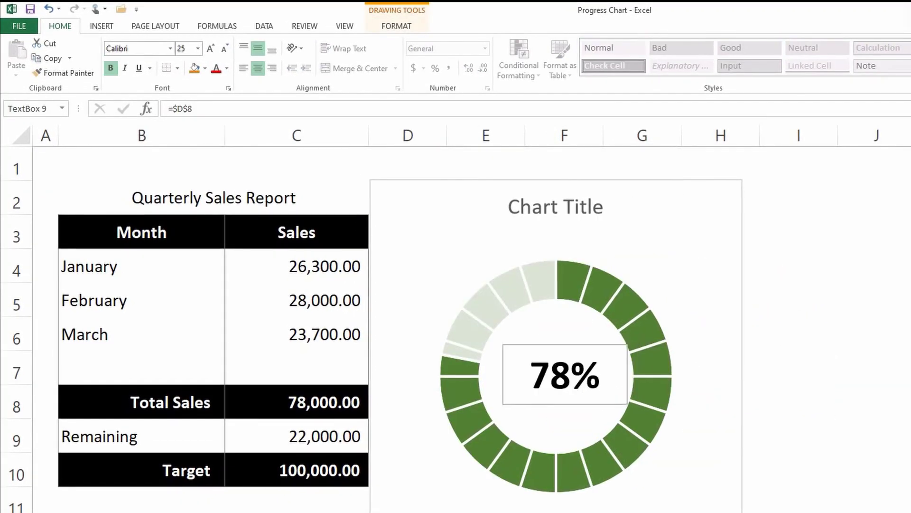
Replace the chart title with "Achieved Sale" and make it bold and underlined.
key("Tab")
key("ctrl+a")
key("Delete")
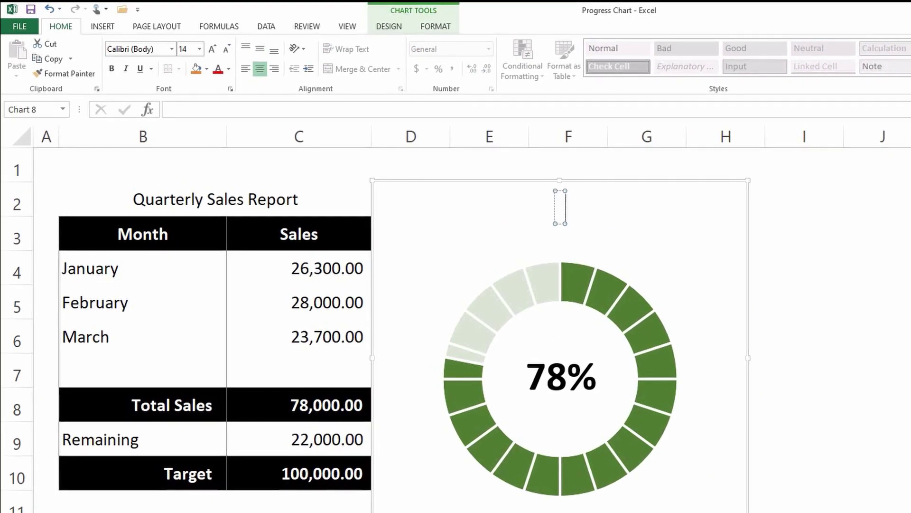
type("Achieved Sale")
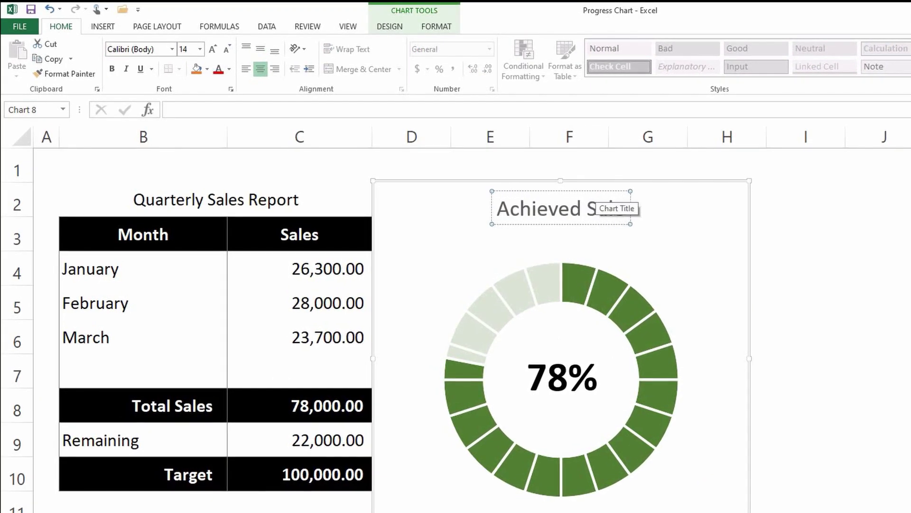
key("ctrl+a")
key("ctrl+b")
key("ctrl+u")
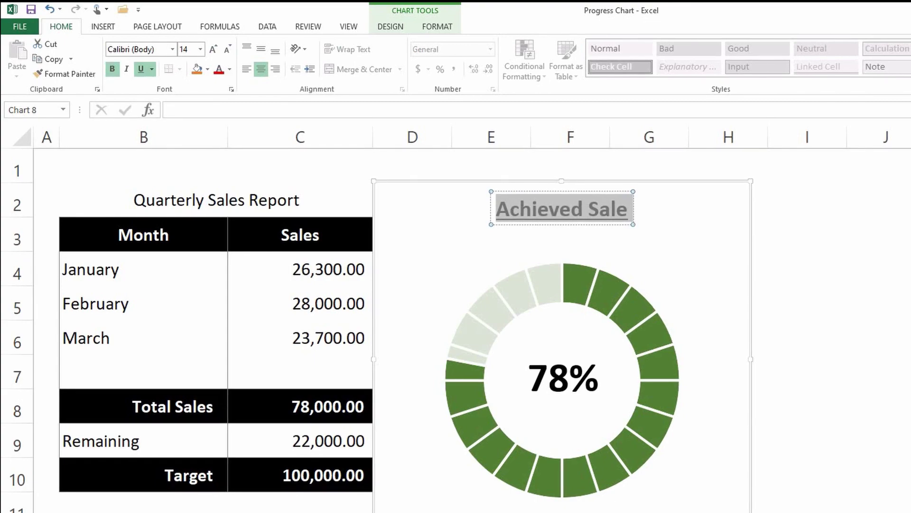
left_click(886, 407)
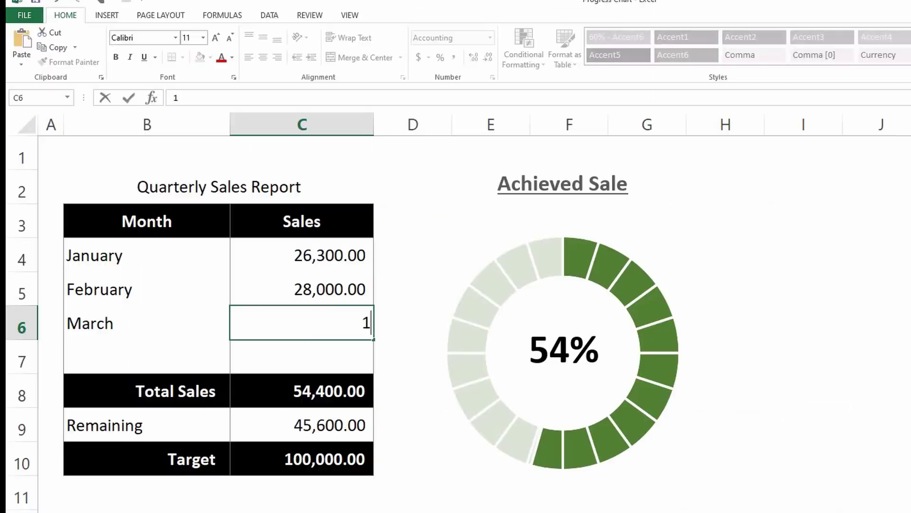
Test the progress chart by setting the March sales in C6 to 15200 and then to 36500.
type("5200")
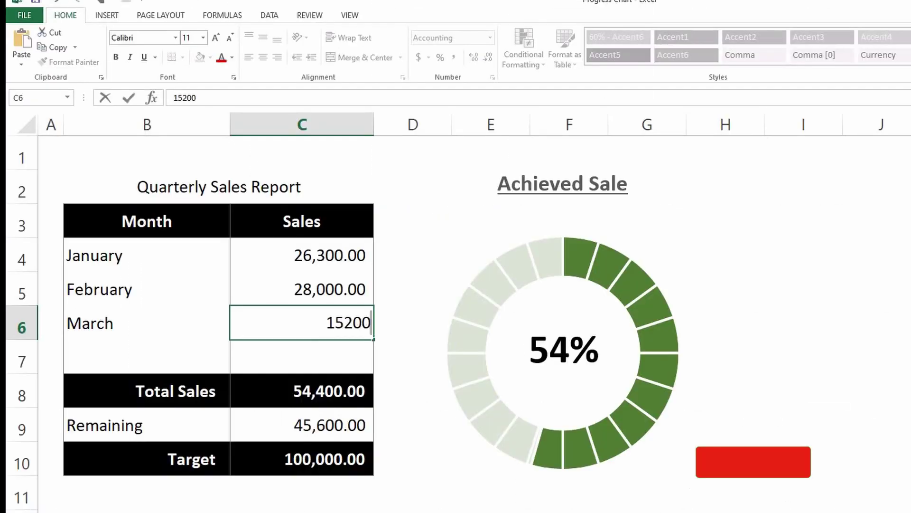
key("Return")
key("Up")
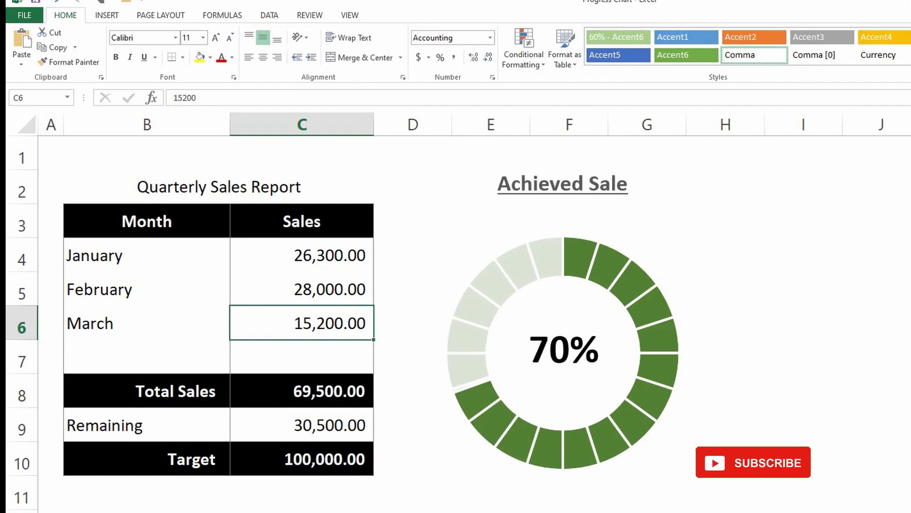
type("36500")
key("Return")
key("Up")
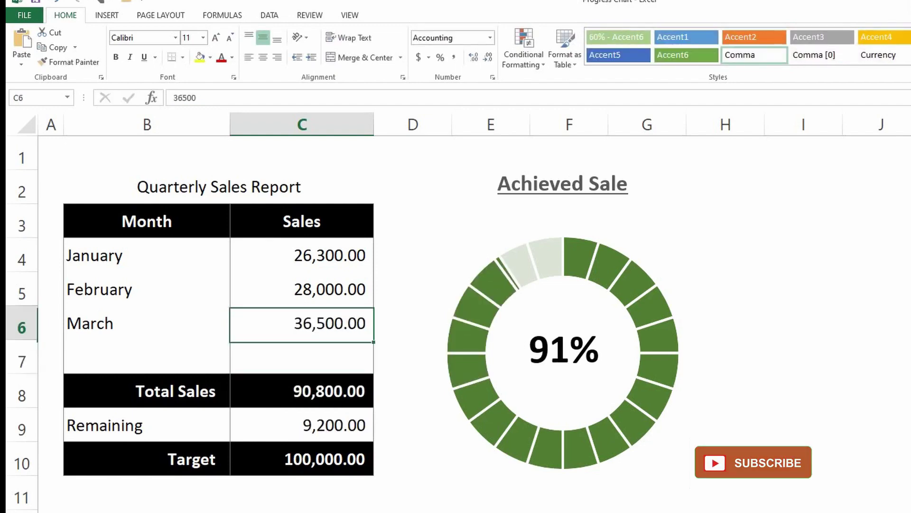
Test the progress chart near and beyond the target by setting March sales to 40000, then 50000.
type("40000")
key("Return")
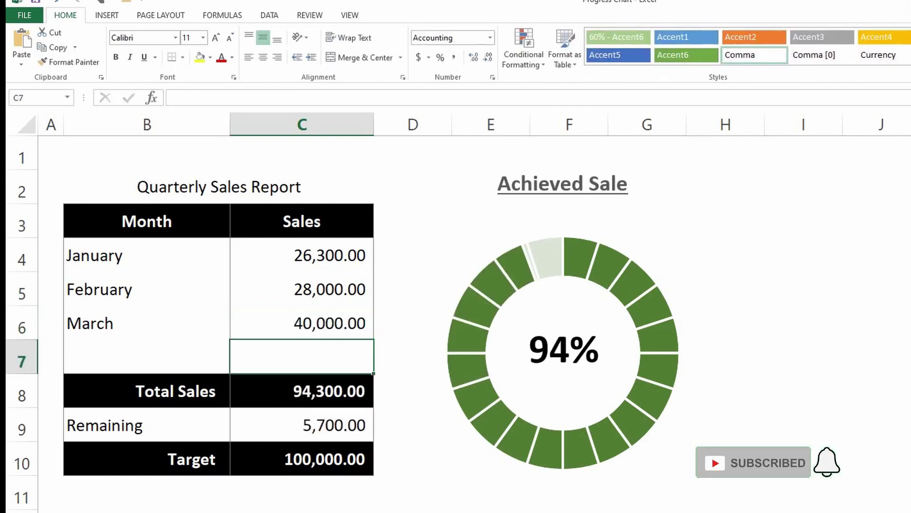
key("Up")
type("50000")
key("Return")
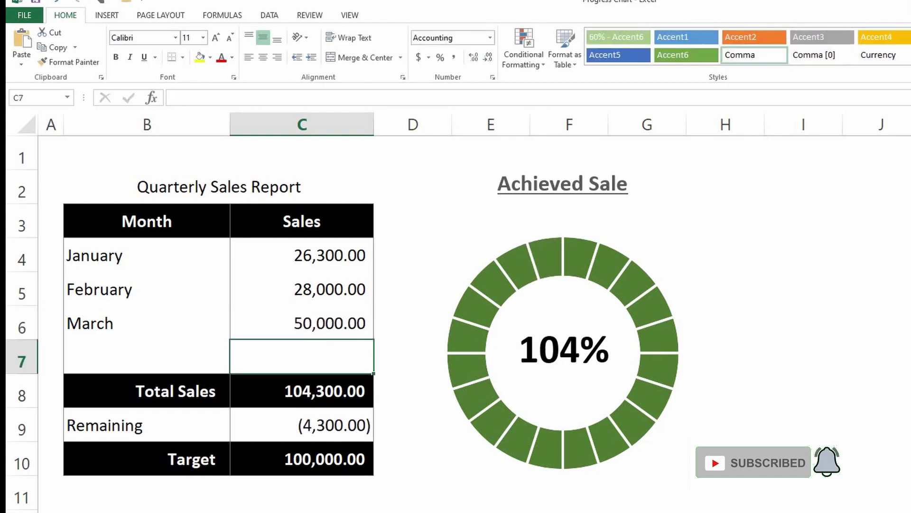